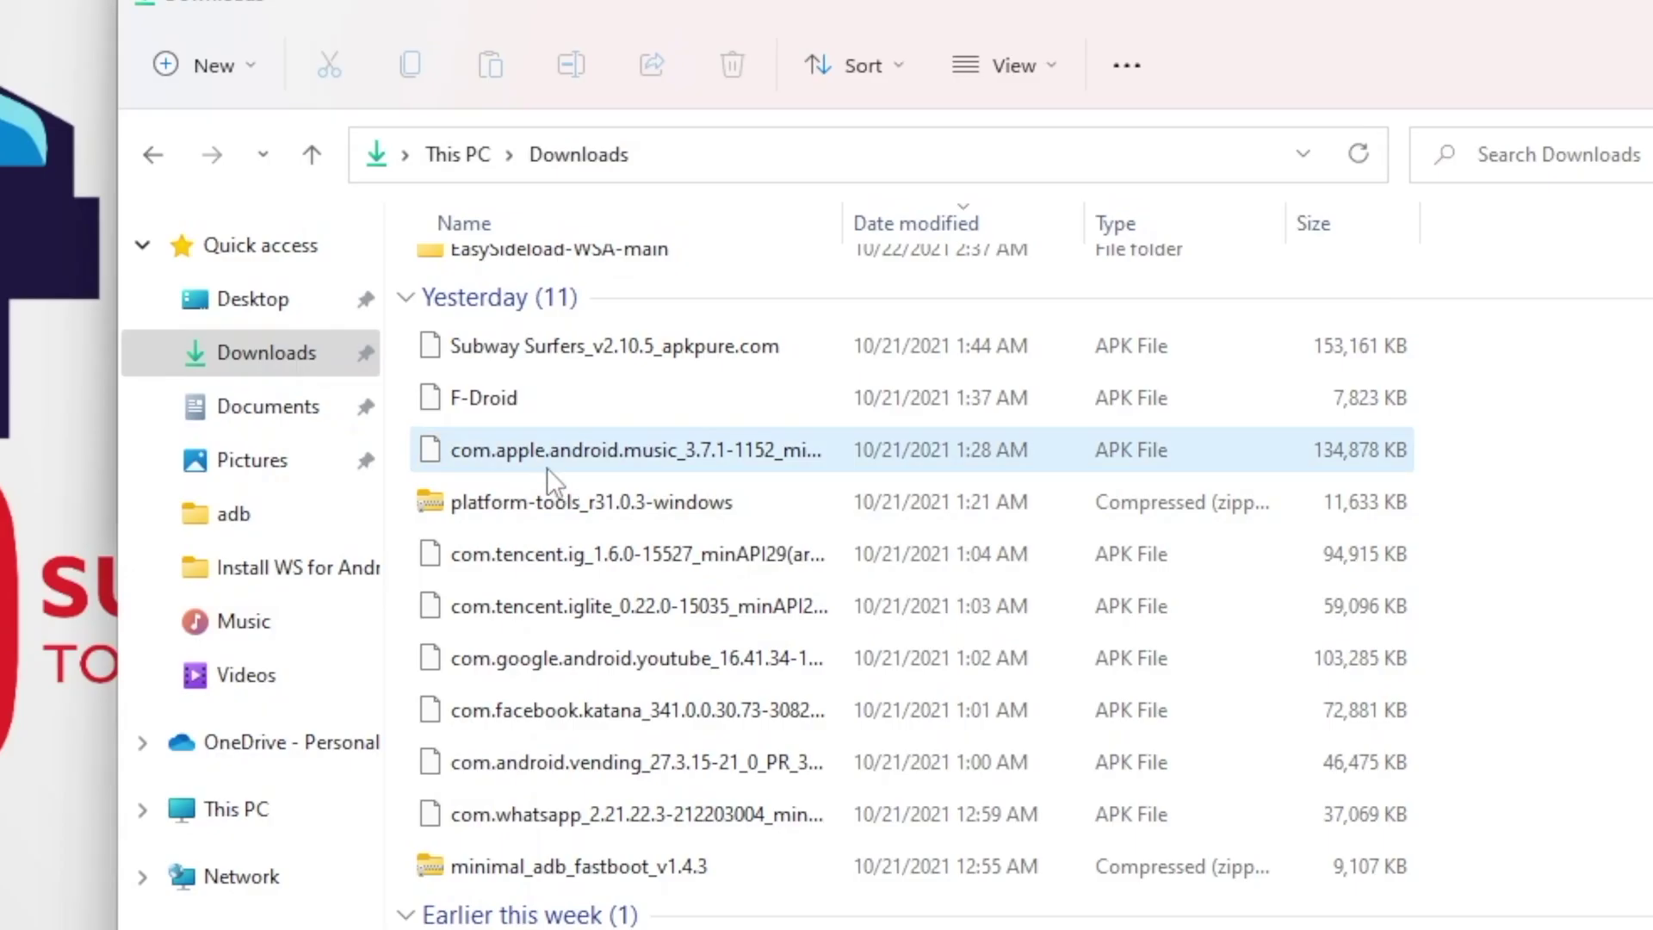
Download EasySideload-WSA-main.zip from GitHub's Code menu and show it in the Downloads folder.
click(534, 458)
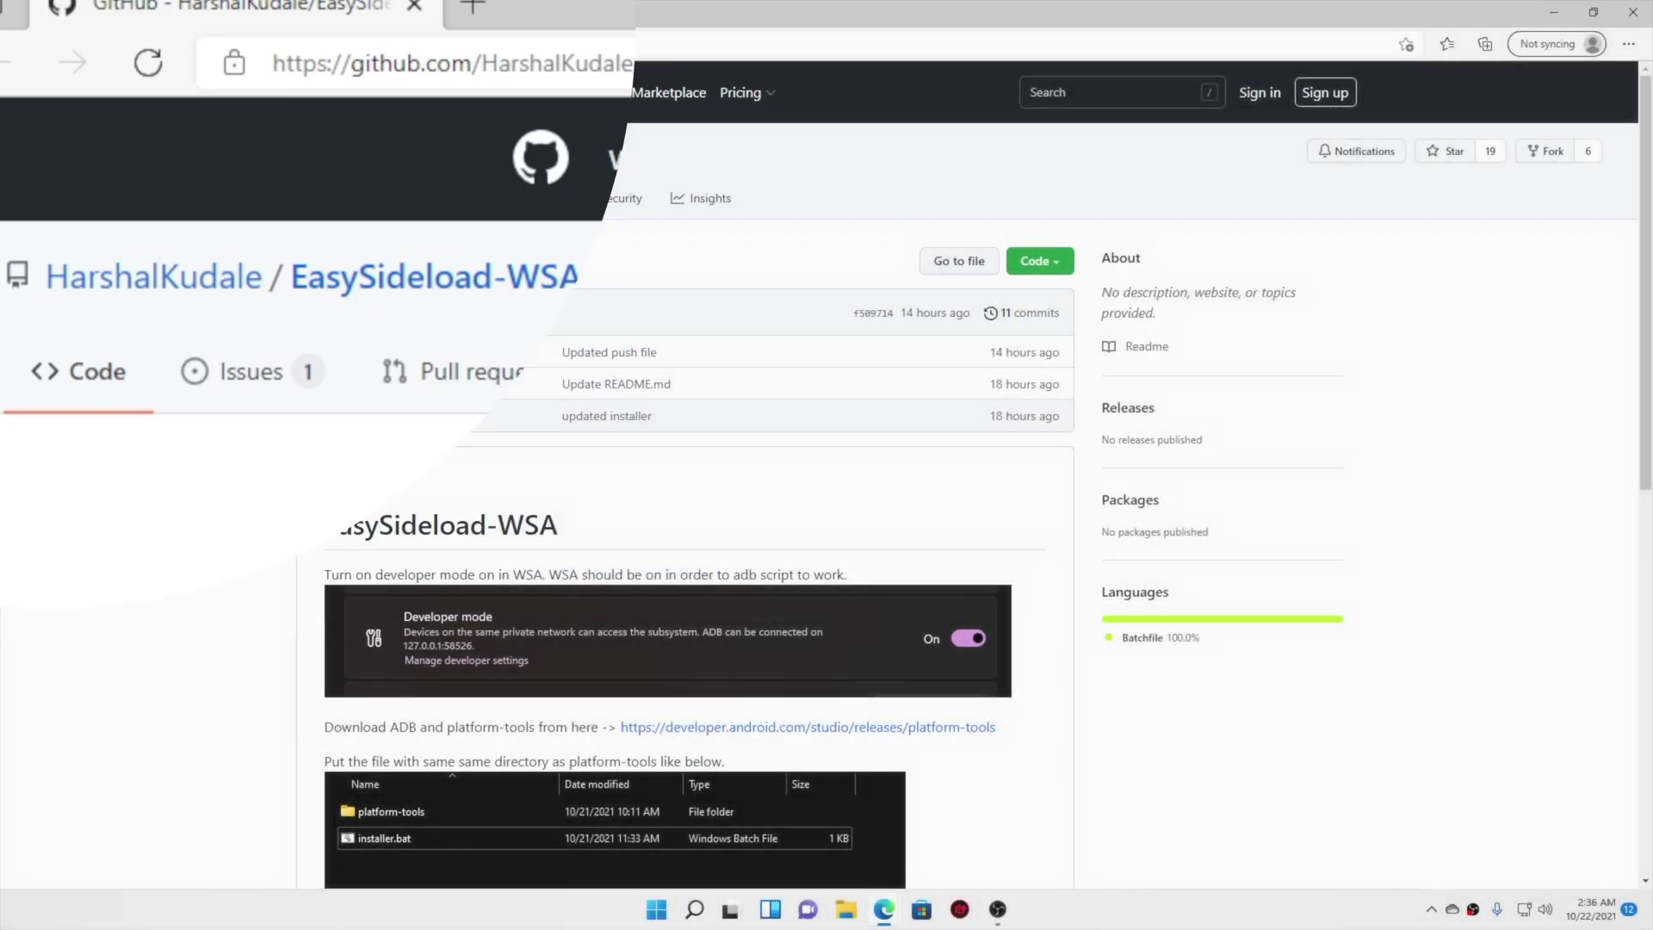
scroll(700, 332, down, 2)
scroll(702, 336, up, 2)
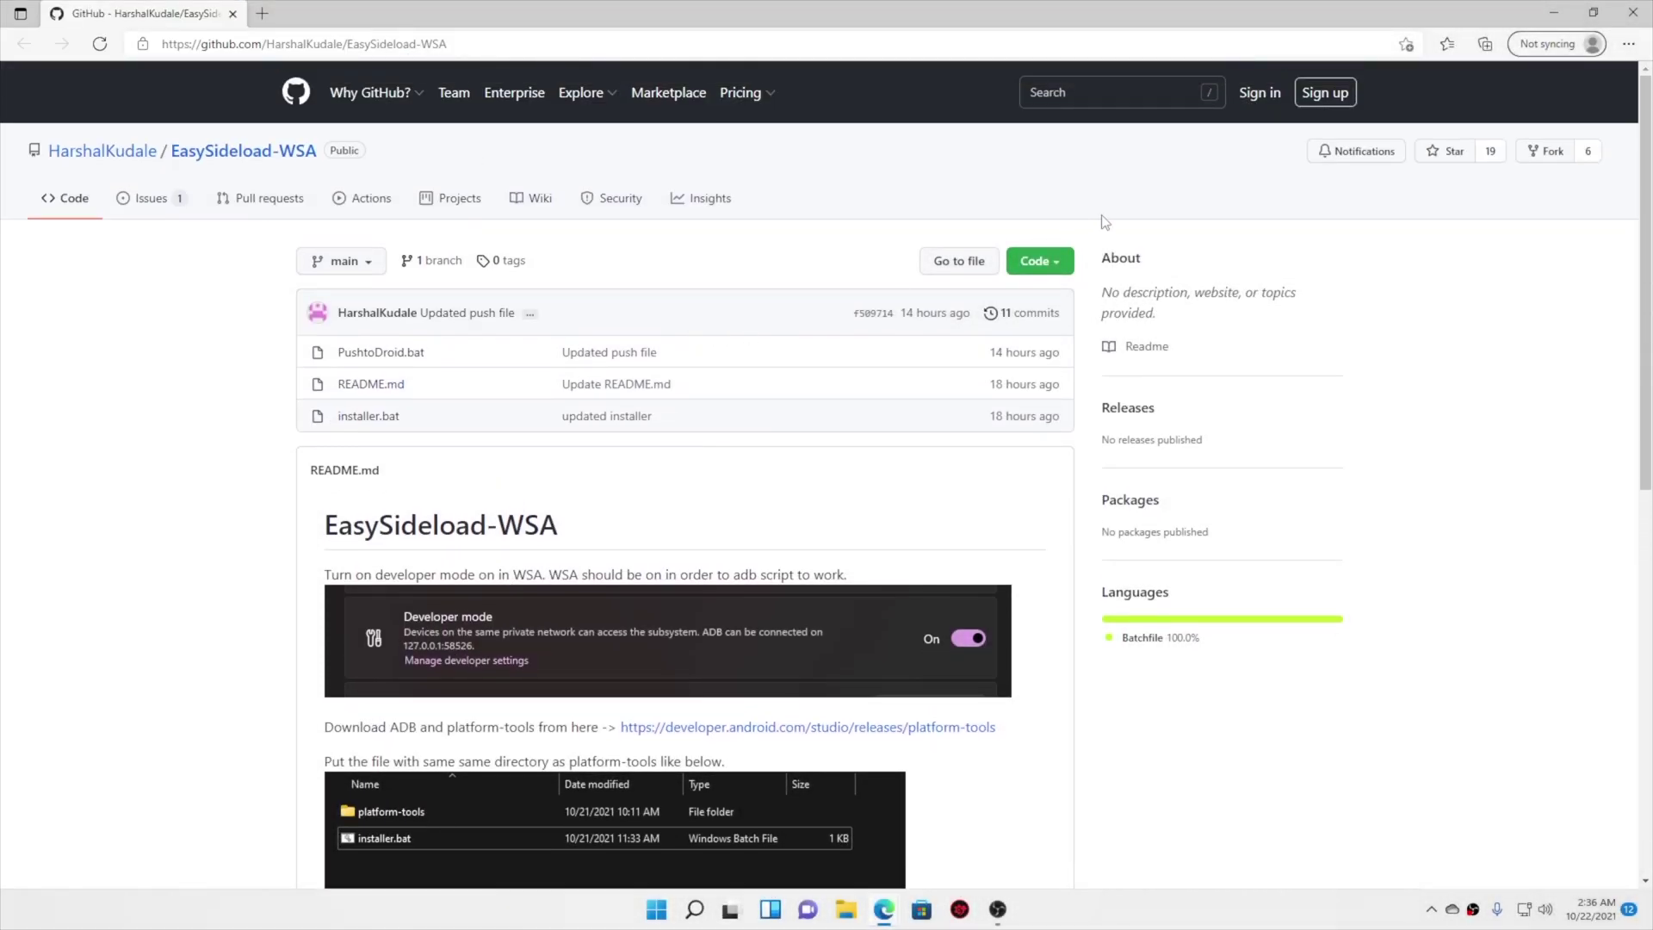
click(1039, 273)
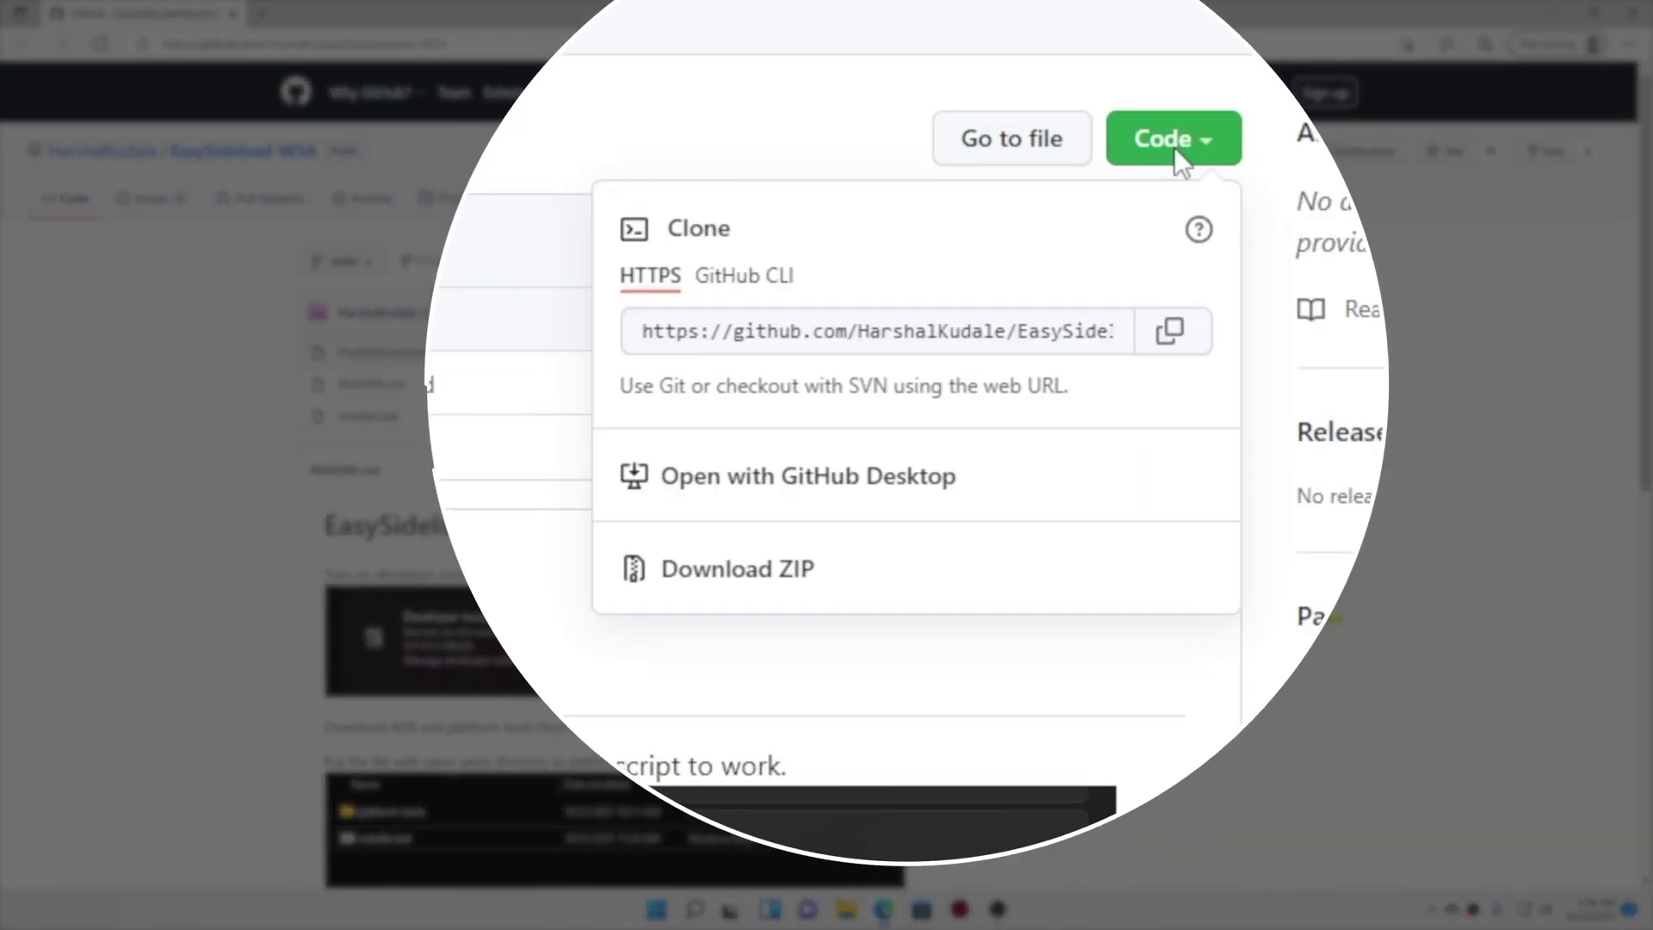
click(769, 578)
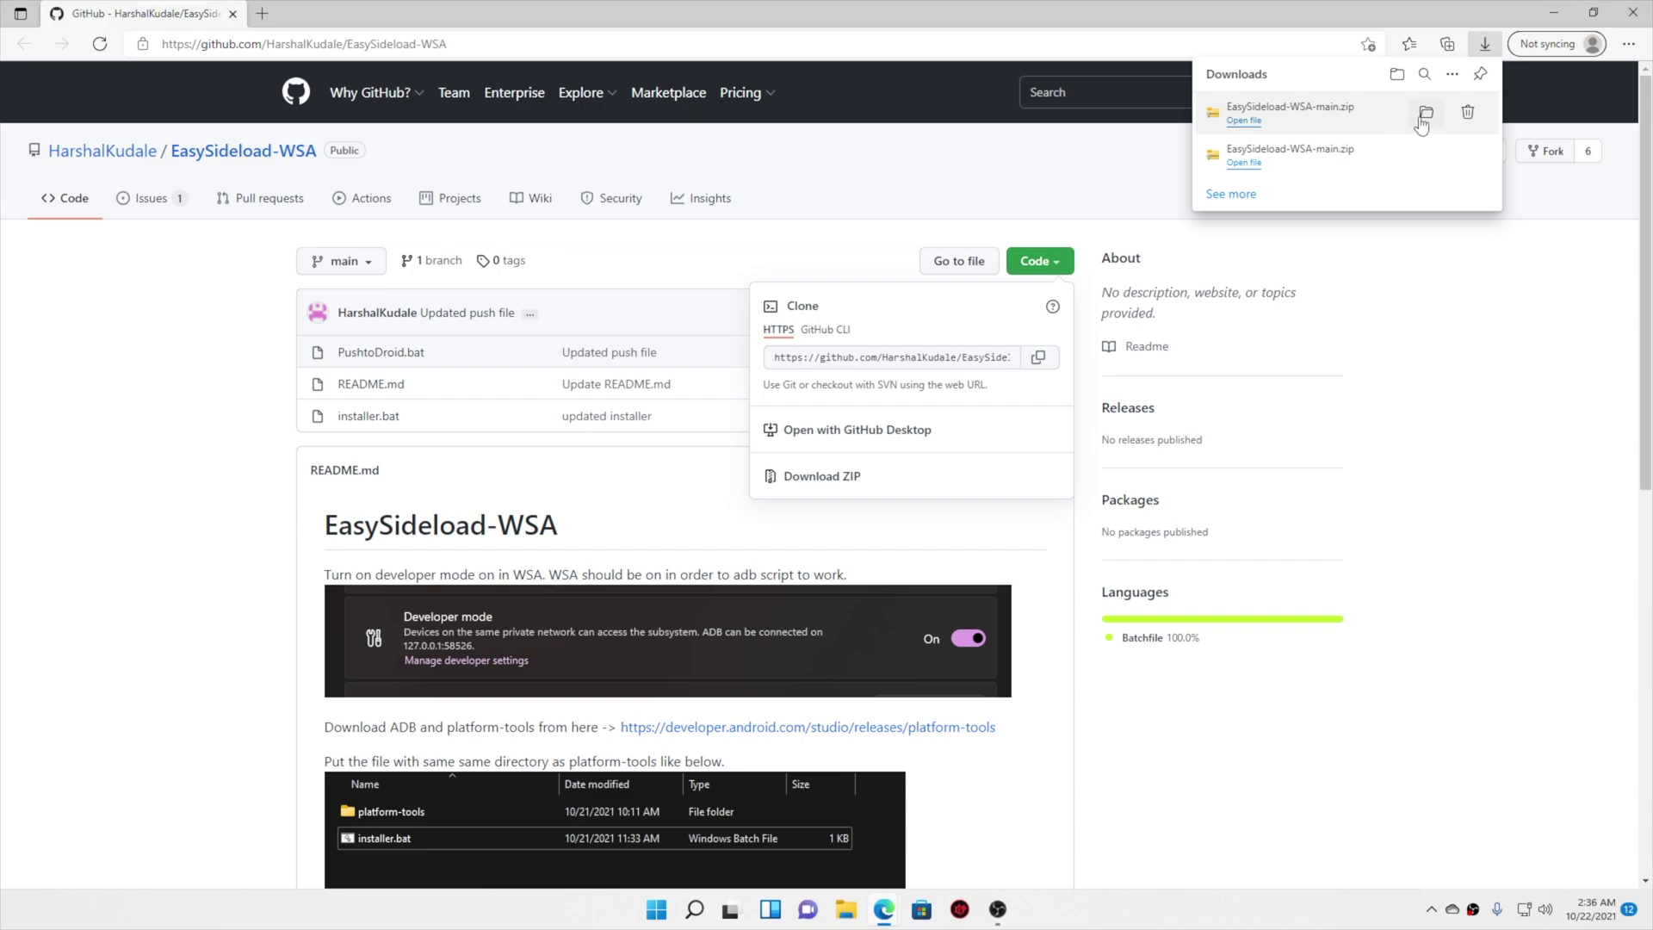
click(1425, 112)
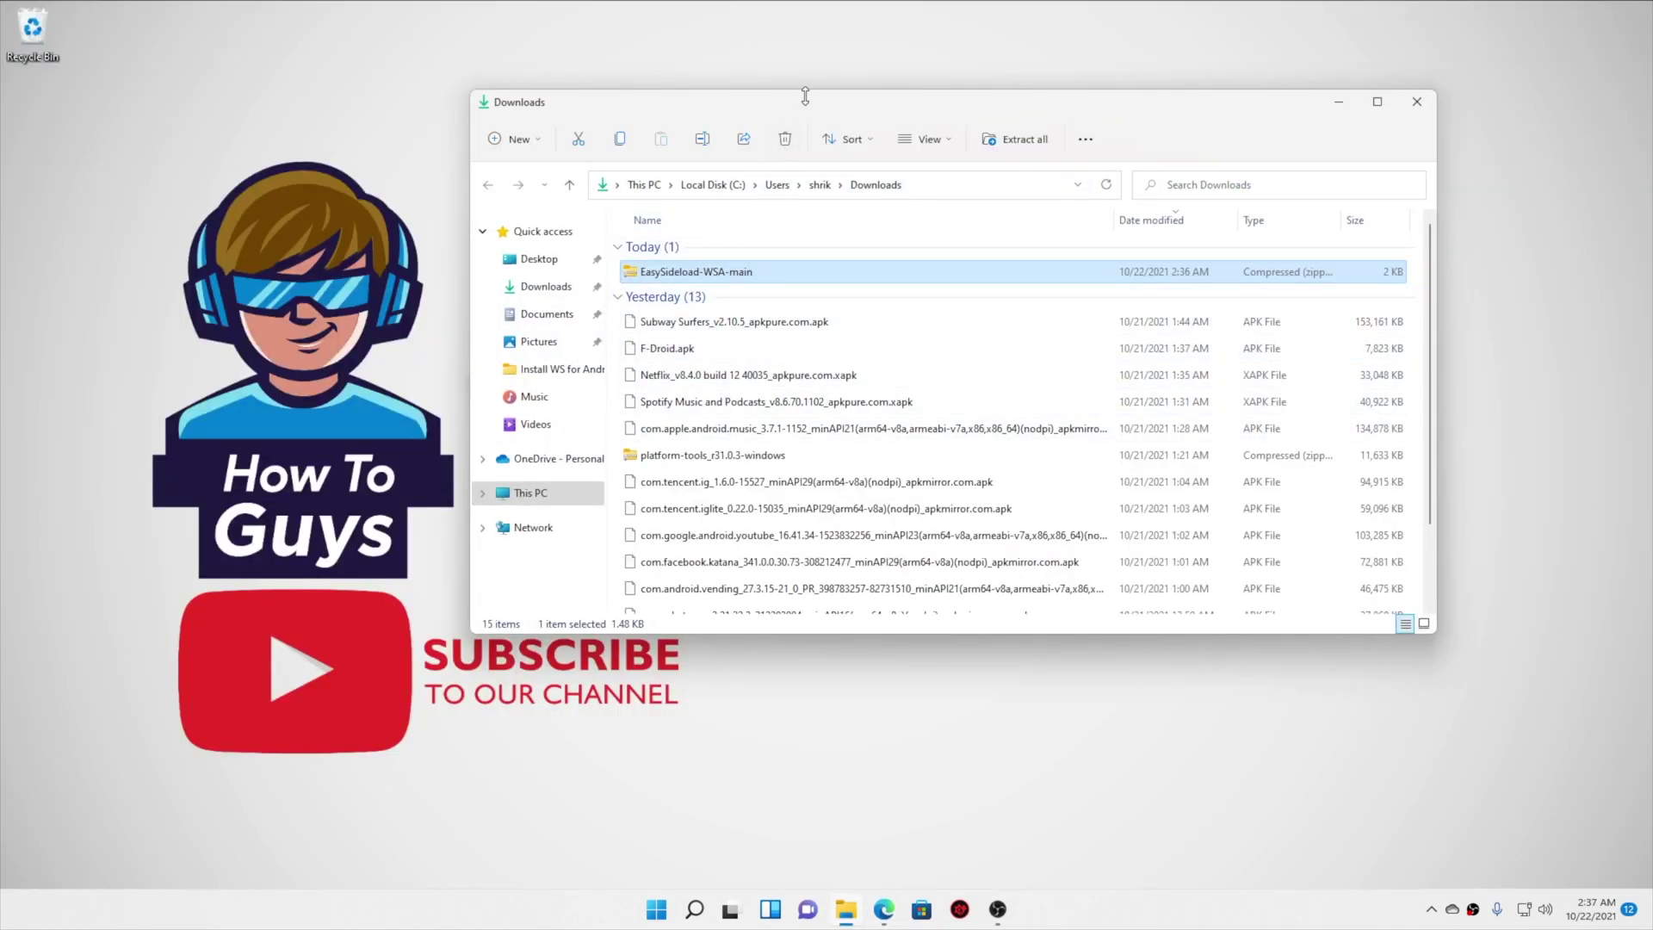
Extract EasySideload-WSA-main.zip to the default location and open the inner EasySideload-WSA-main folder.
drag(804, 100, 792, 95)
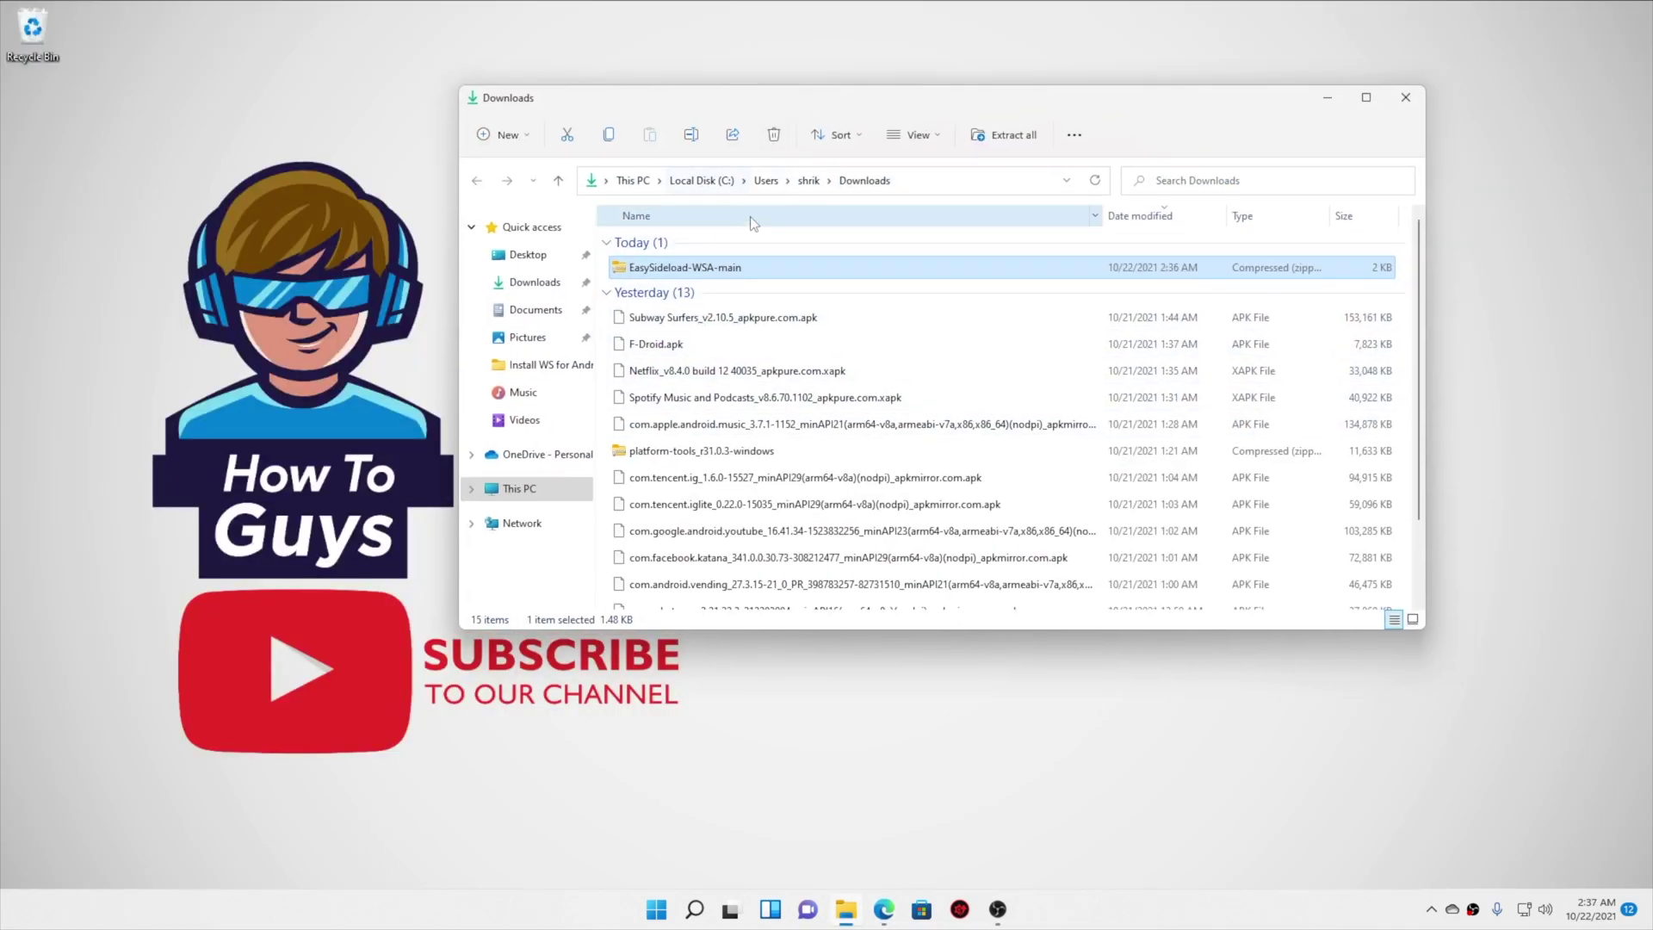
right_click(691, 272)
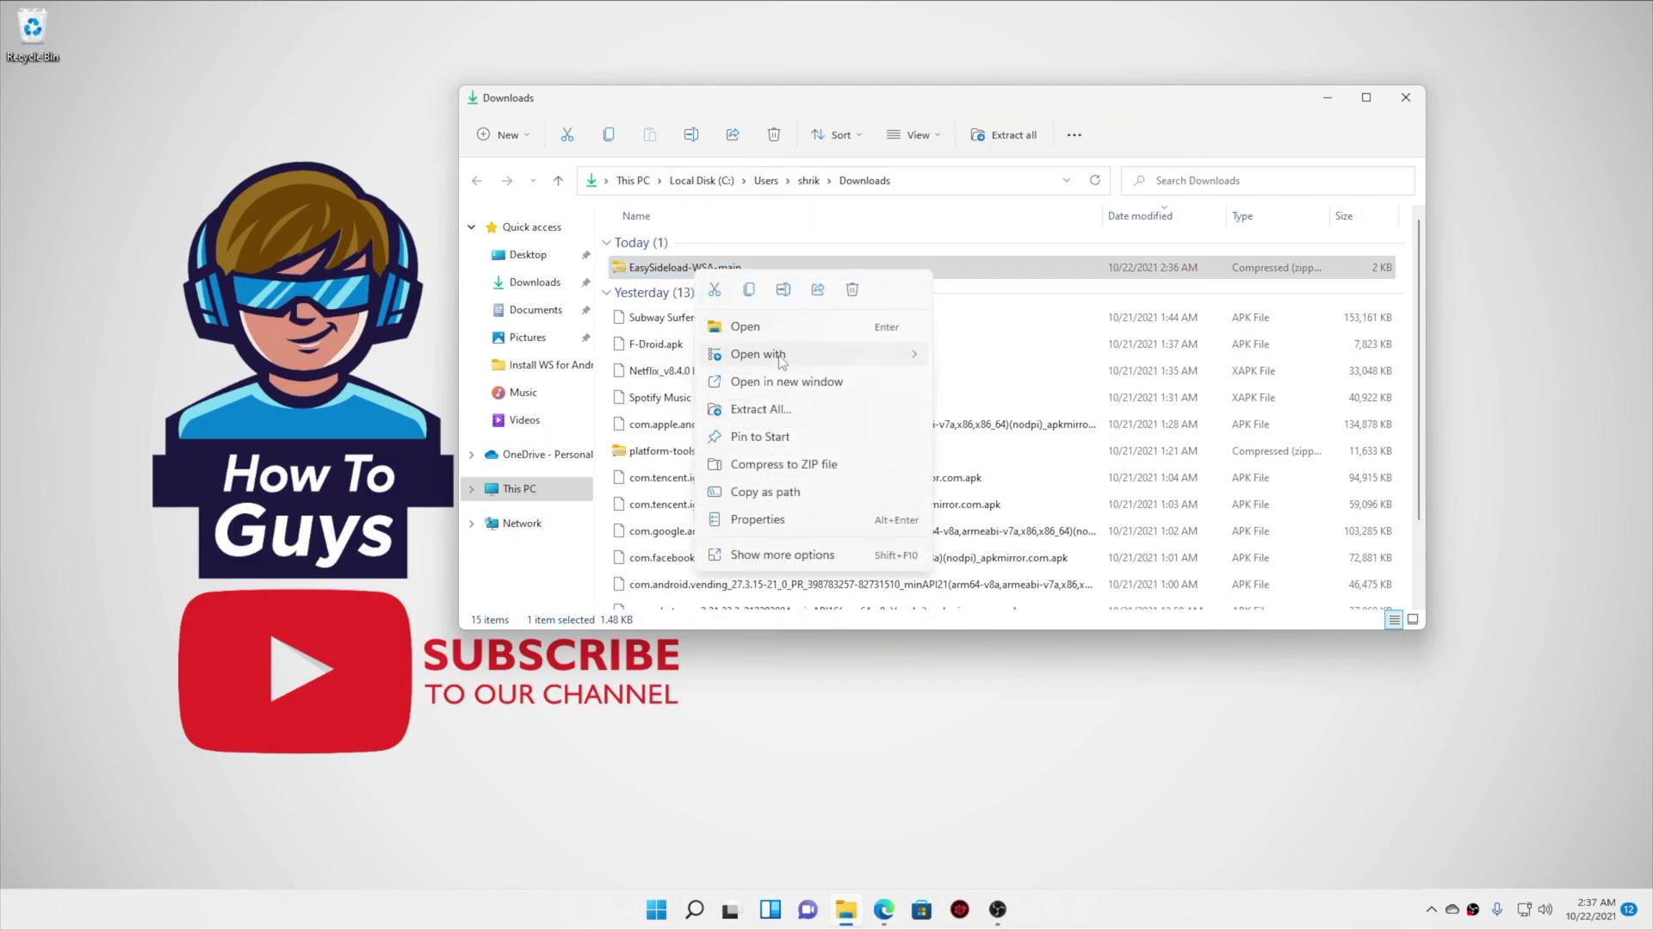
click(801, 403)
click(995, 617)
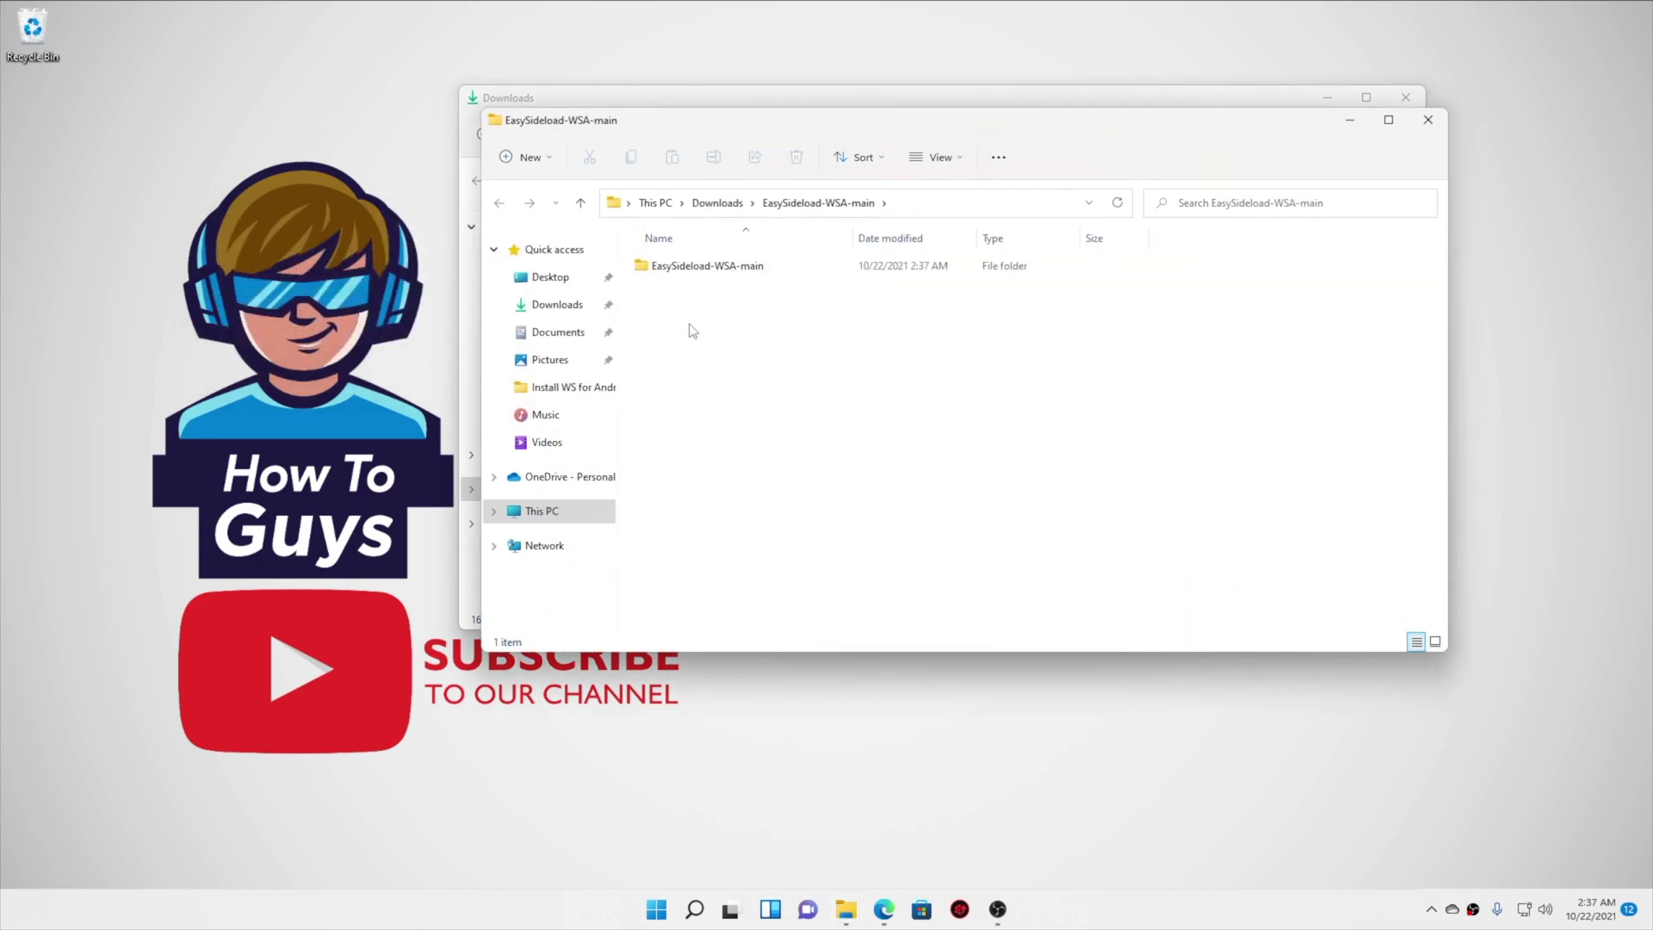
double_click(701, 268)
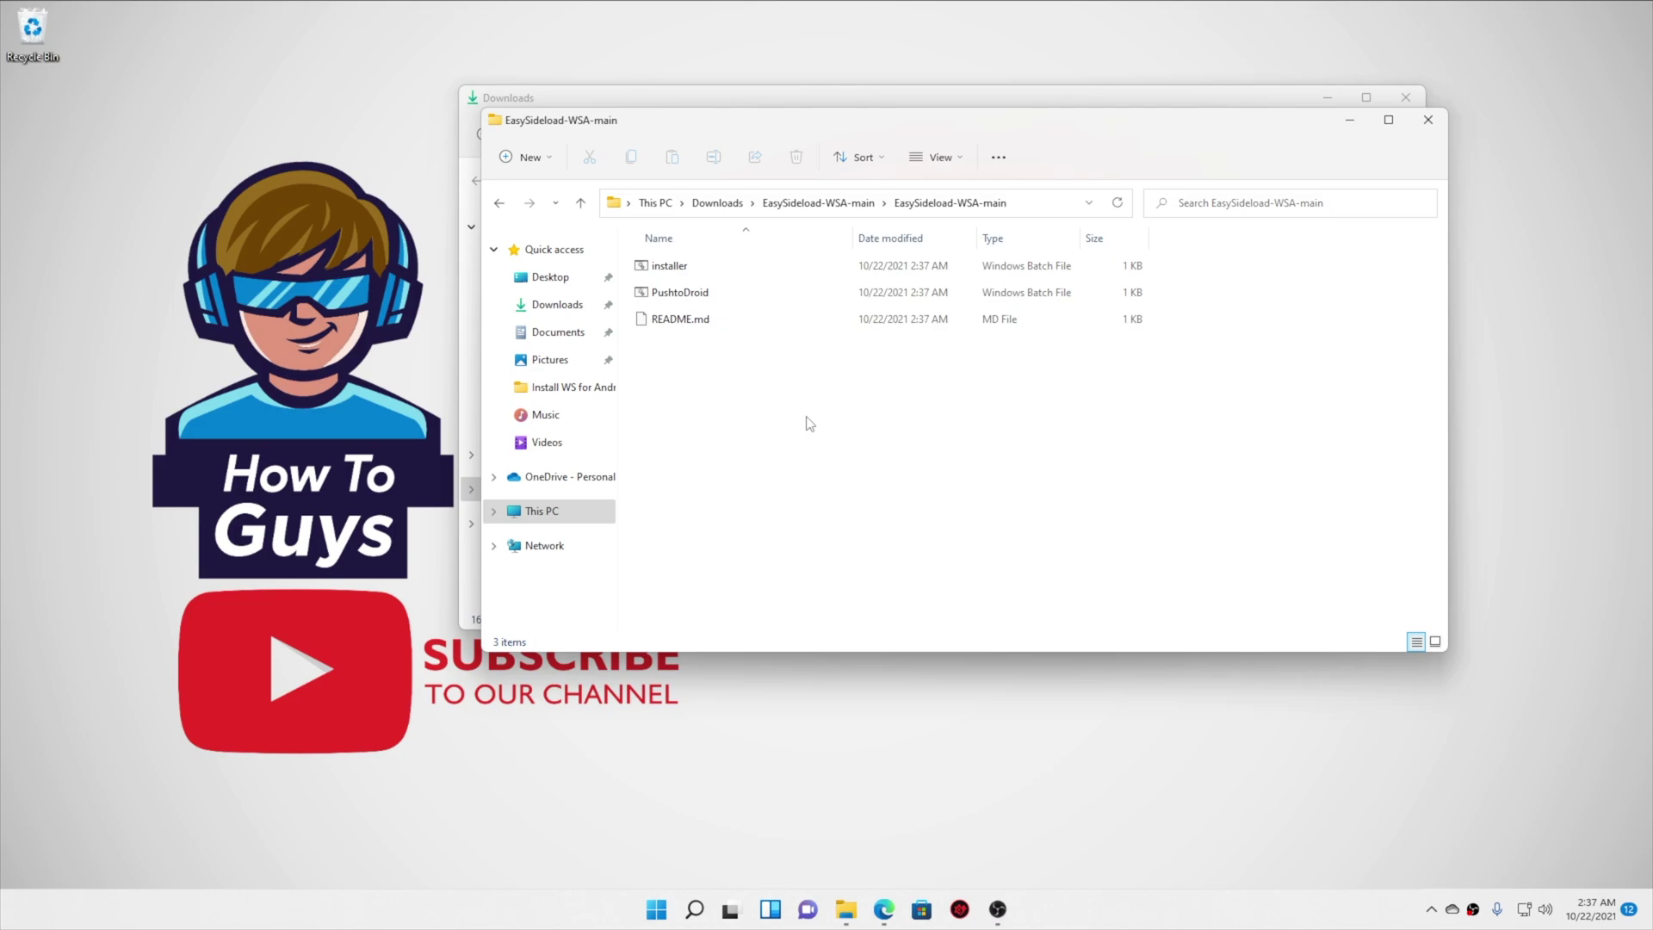
Open C:\adb in a second Explorer window and move the installer and PushtoDroid scripts into it.
key(super+e)
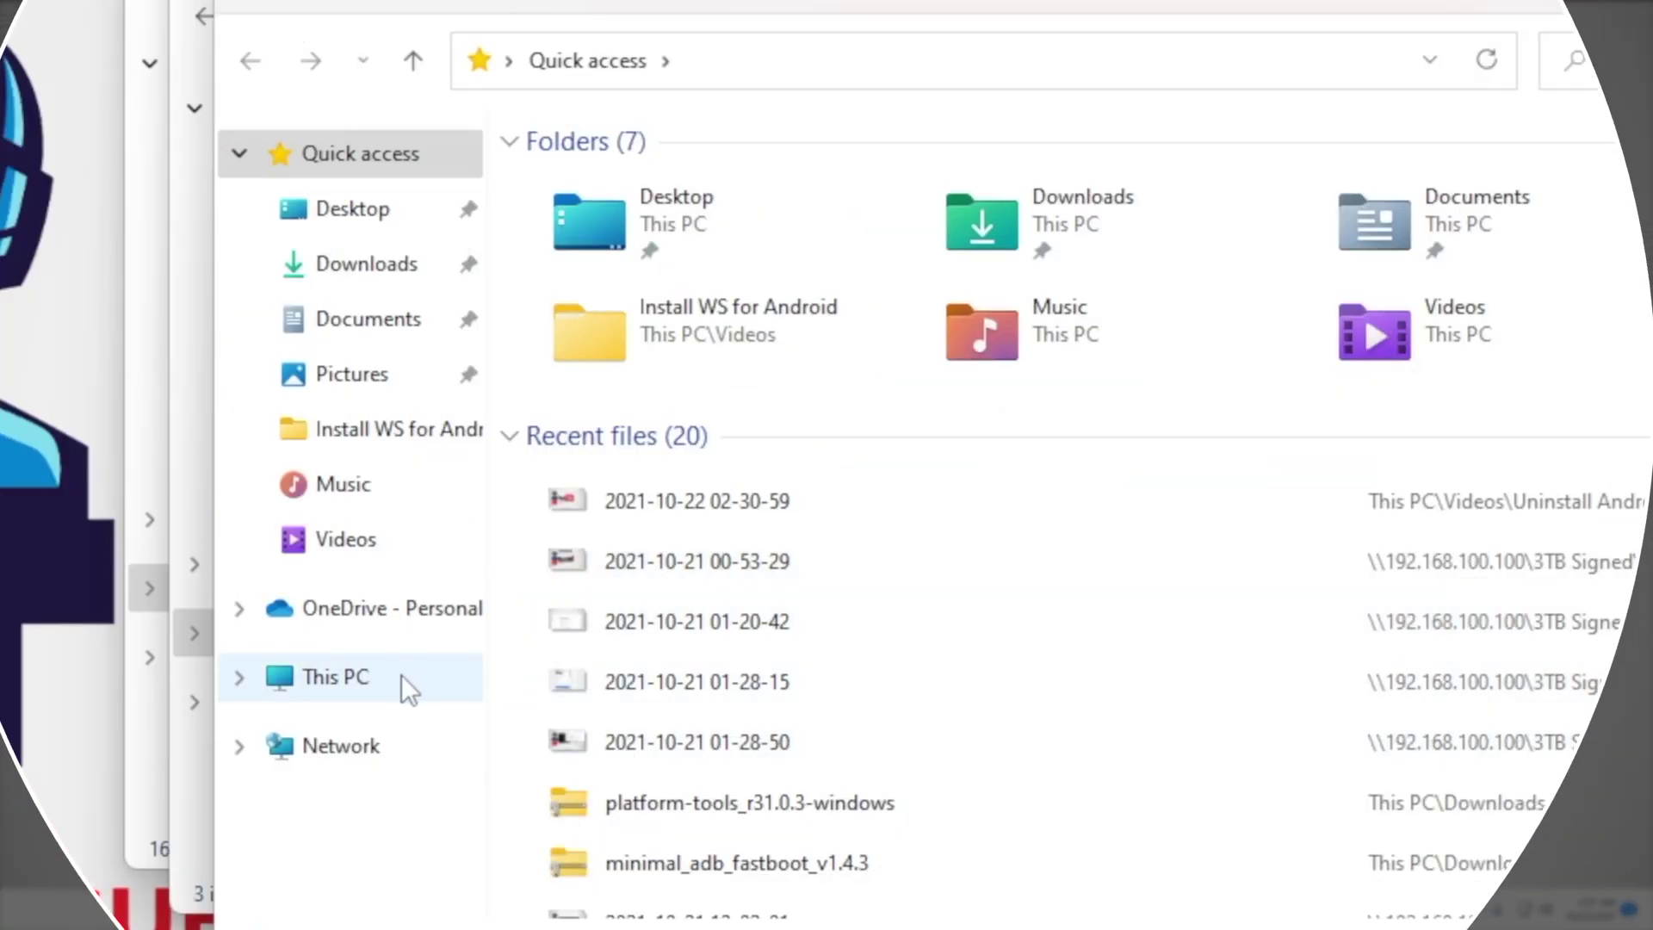
click(594, 536)
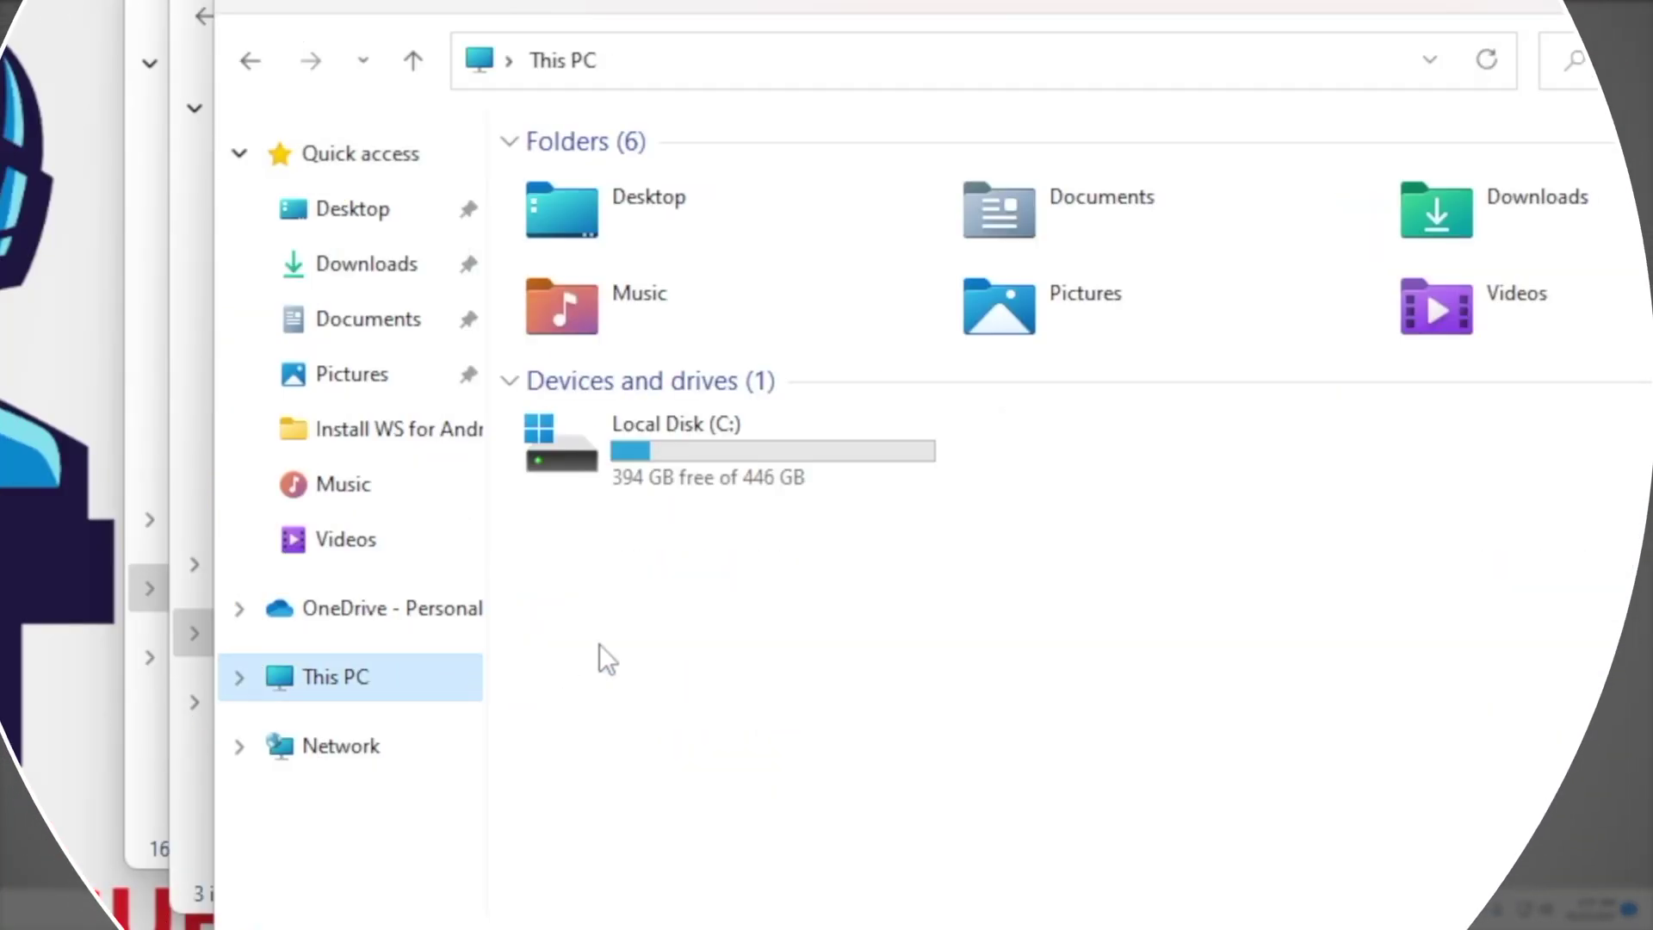
click(735, 429)
double_click(676, 472)
double_click(596, 186)
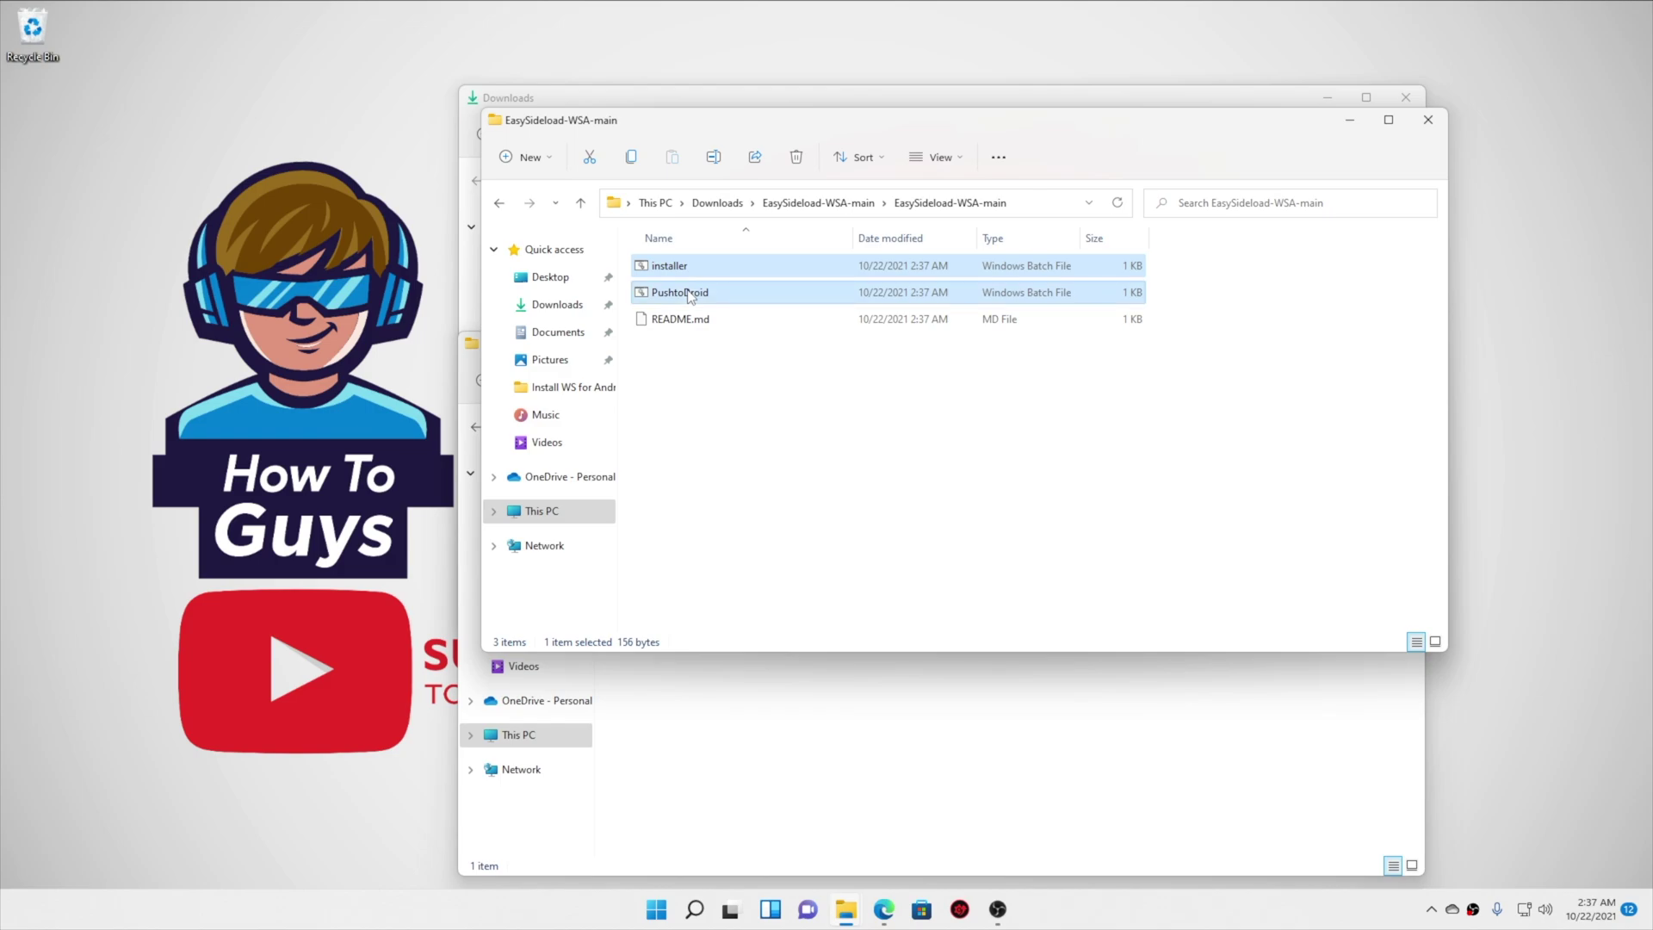
ctrl+click(687, 294)
drag(687, 293, 791, 818)
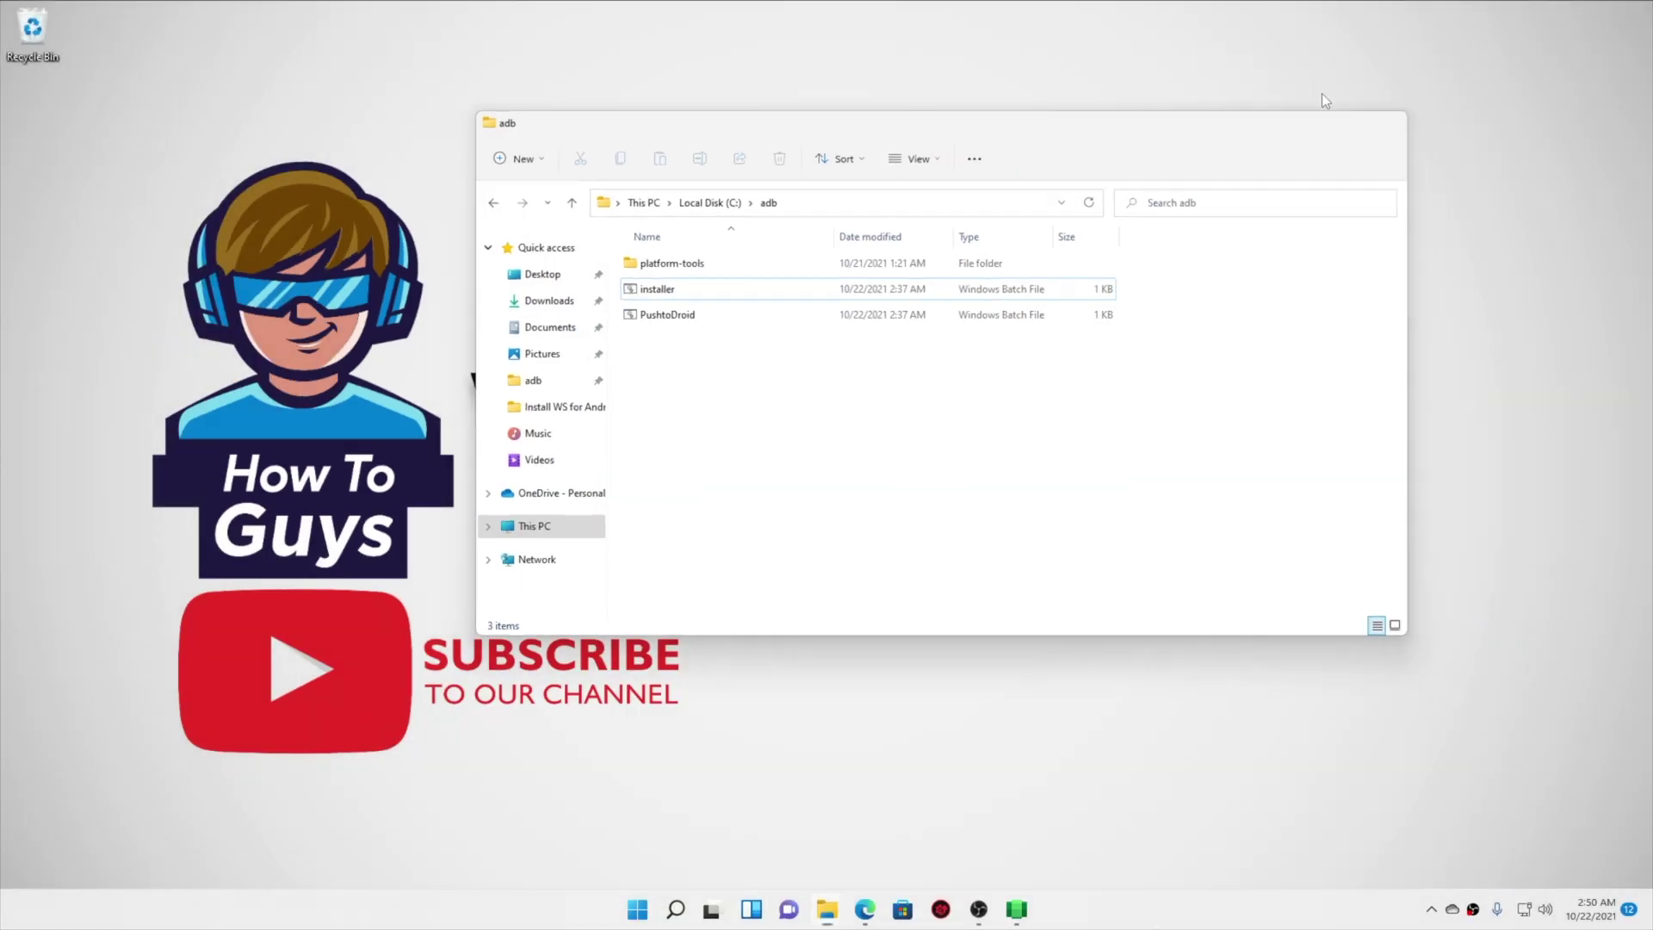
Toggle Developer mode off and back On in Windows Subsystem for Android Settings.
click(1321, 93)
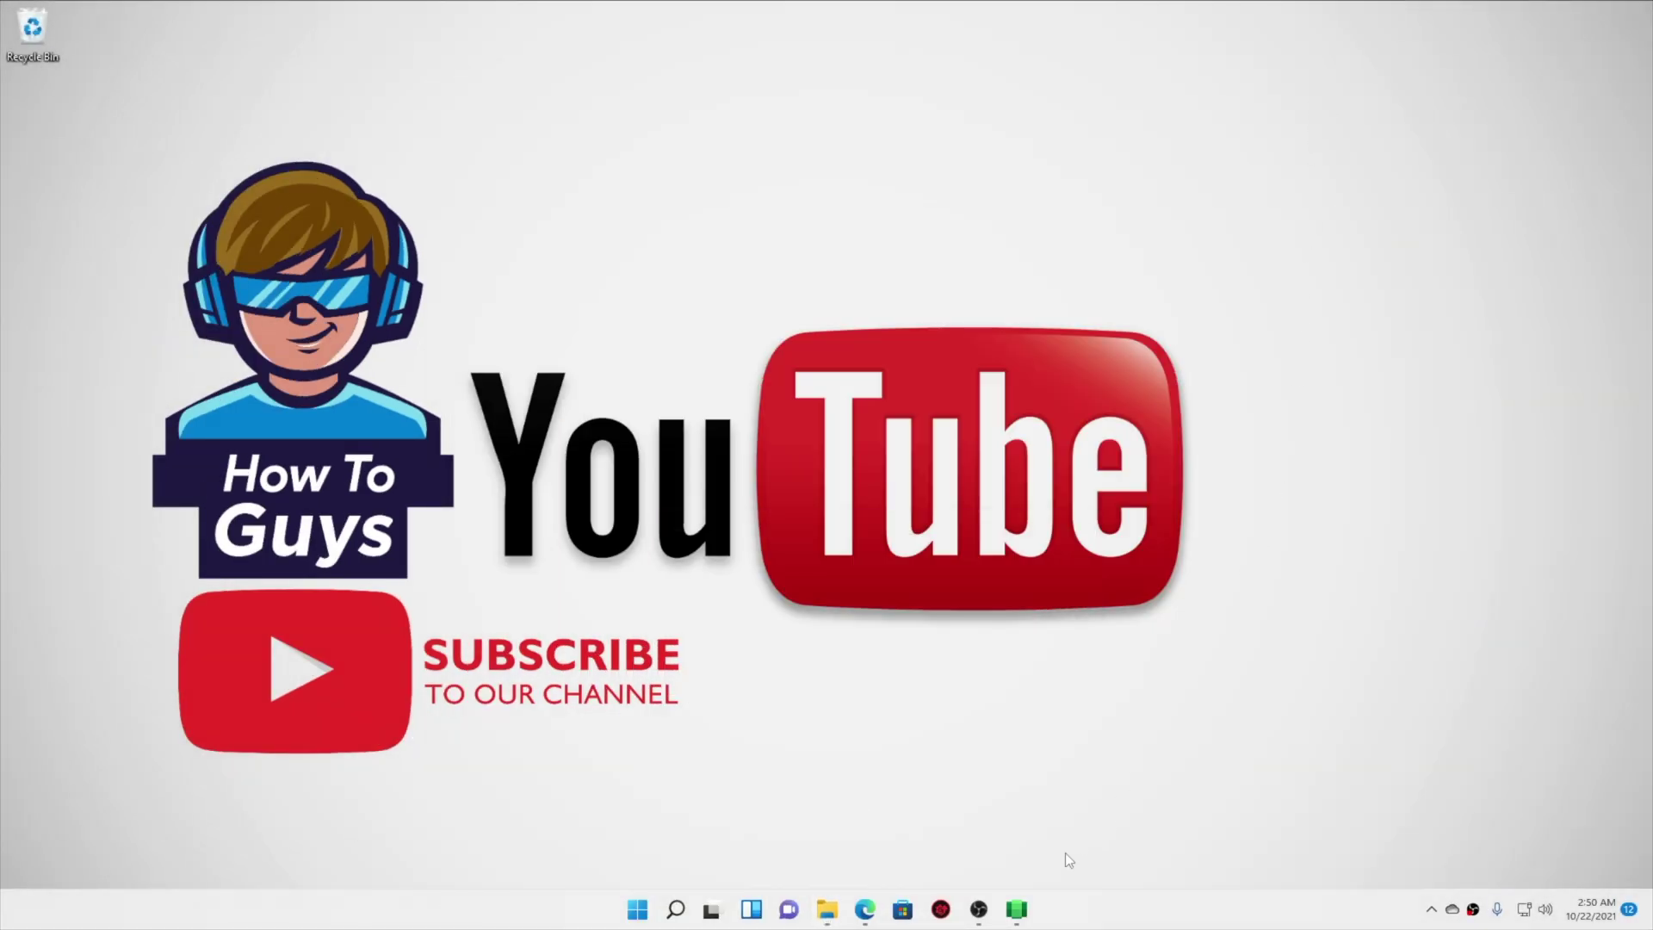
click(1009, 911)
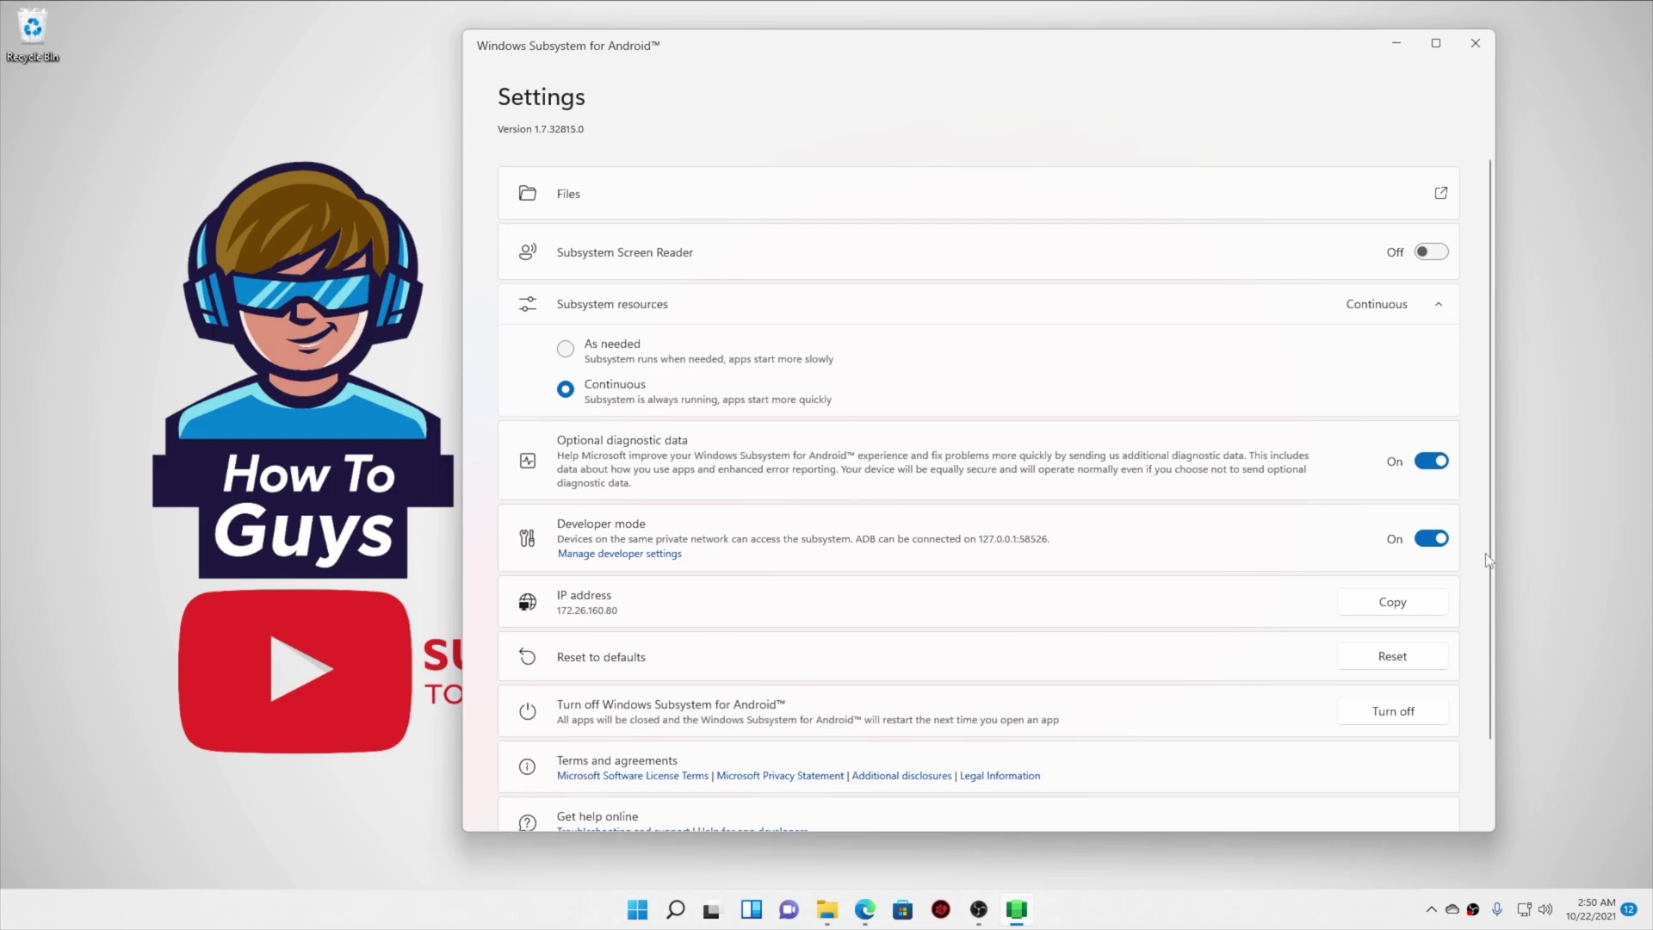
click(1432, 540)
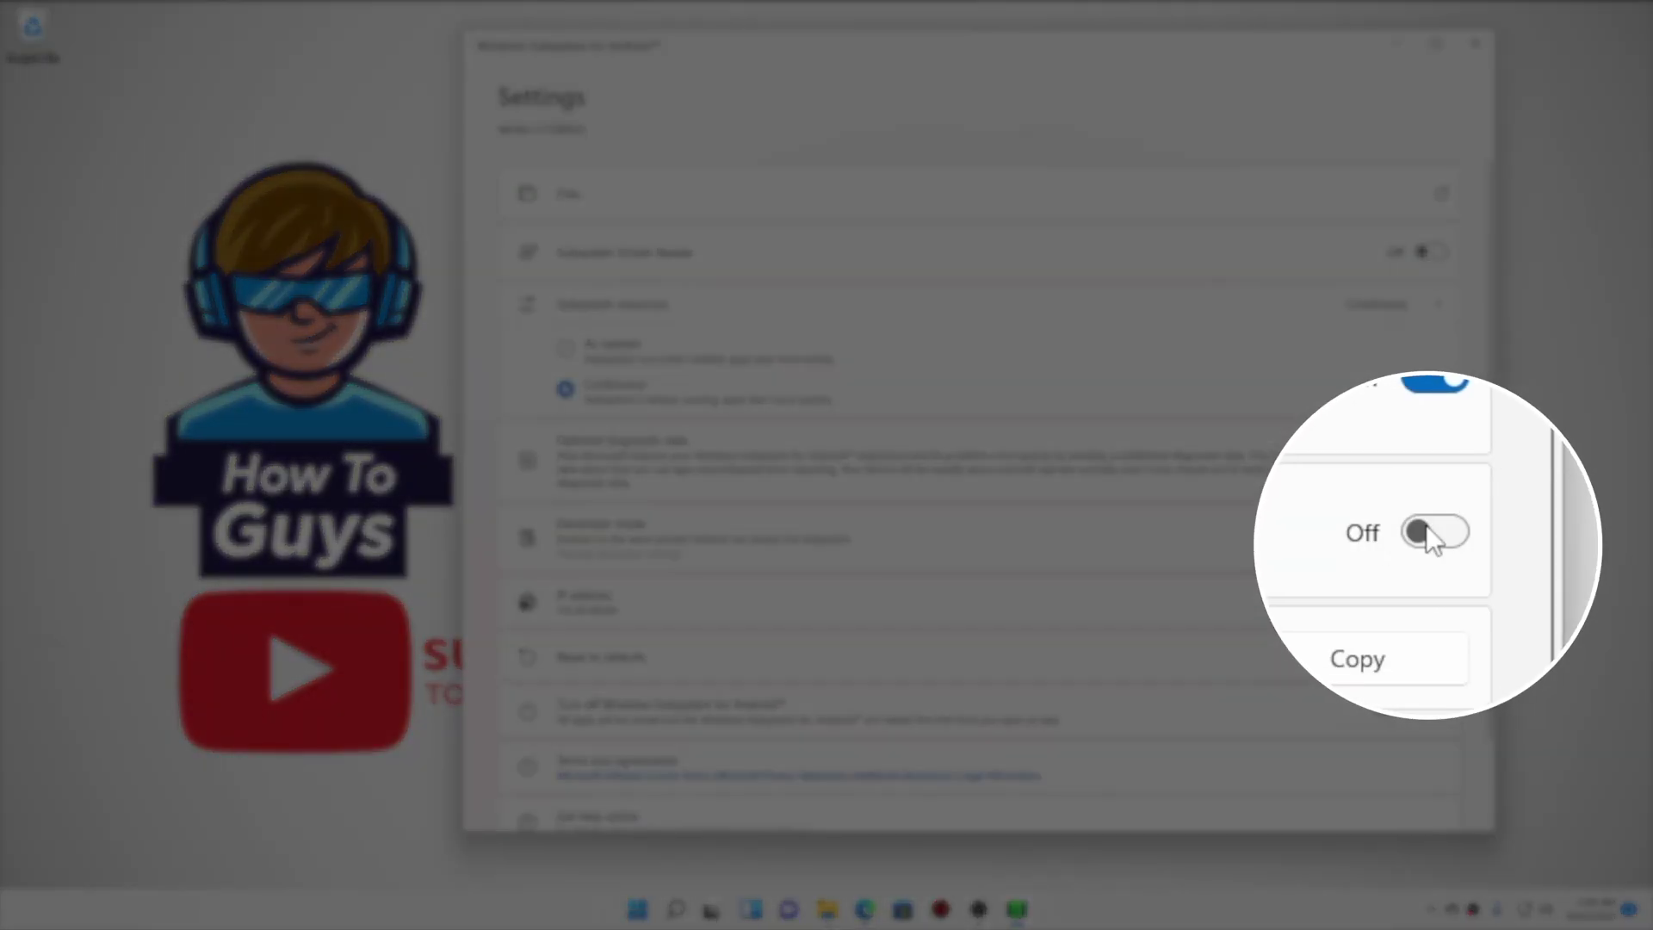
click(1433, 539)
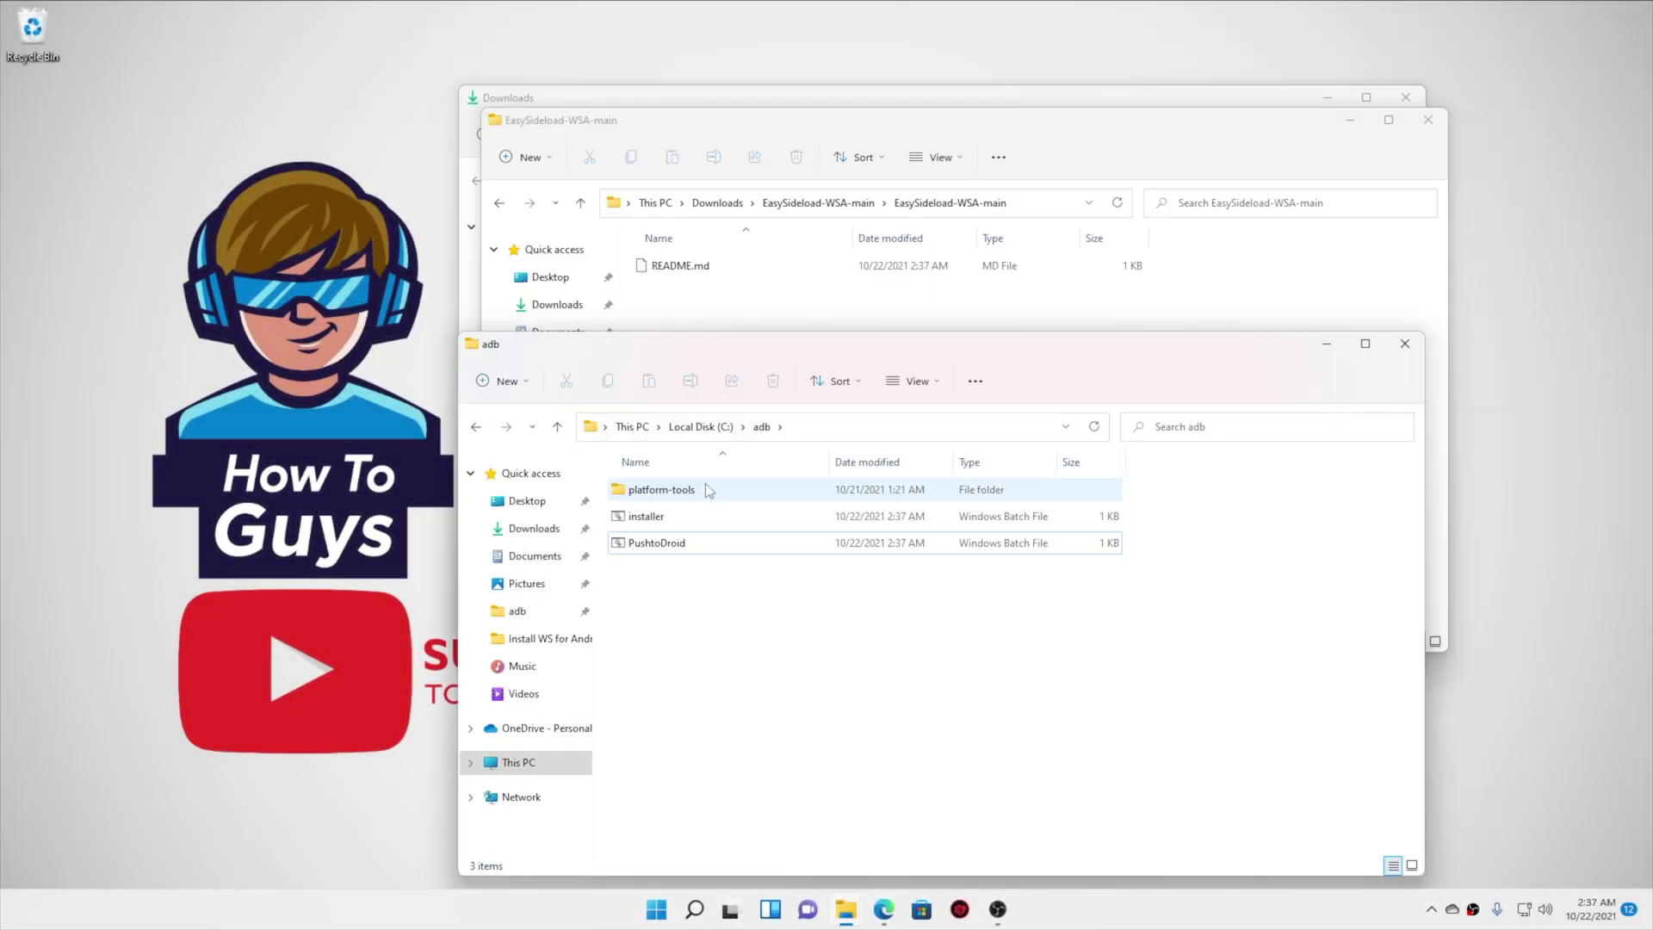
Clear the selection in the adb window and bring the Downloads window to the front.
click(682, 500)
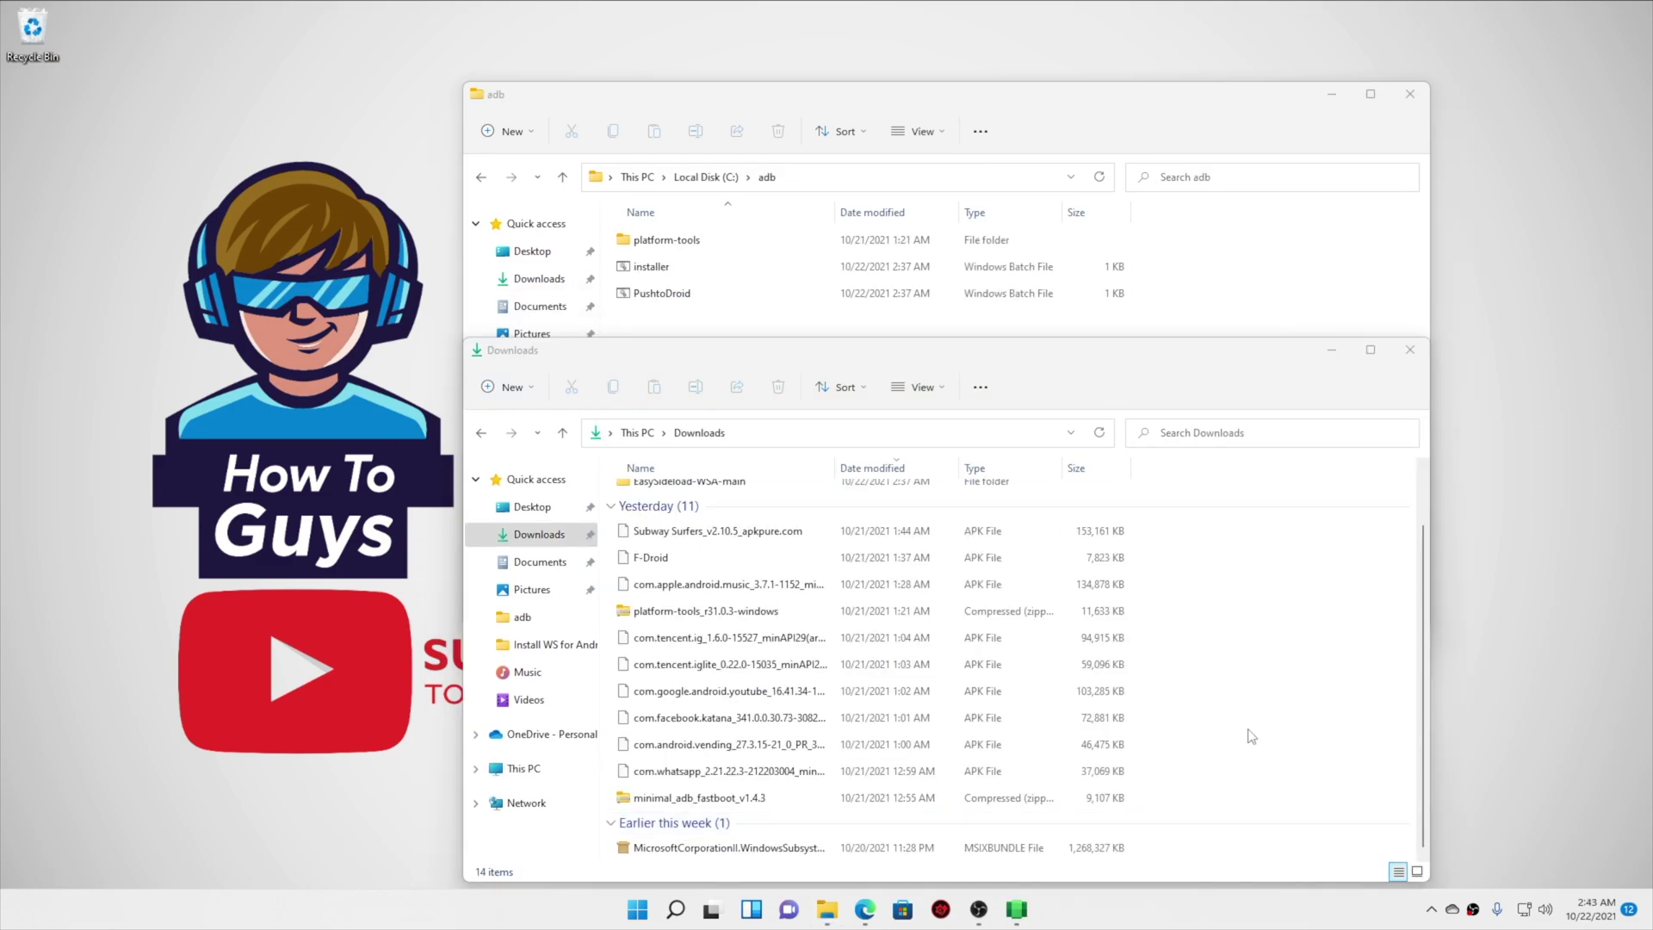
click(658, 294)
click(706, 323)
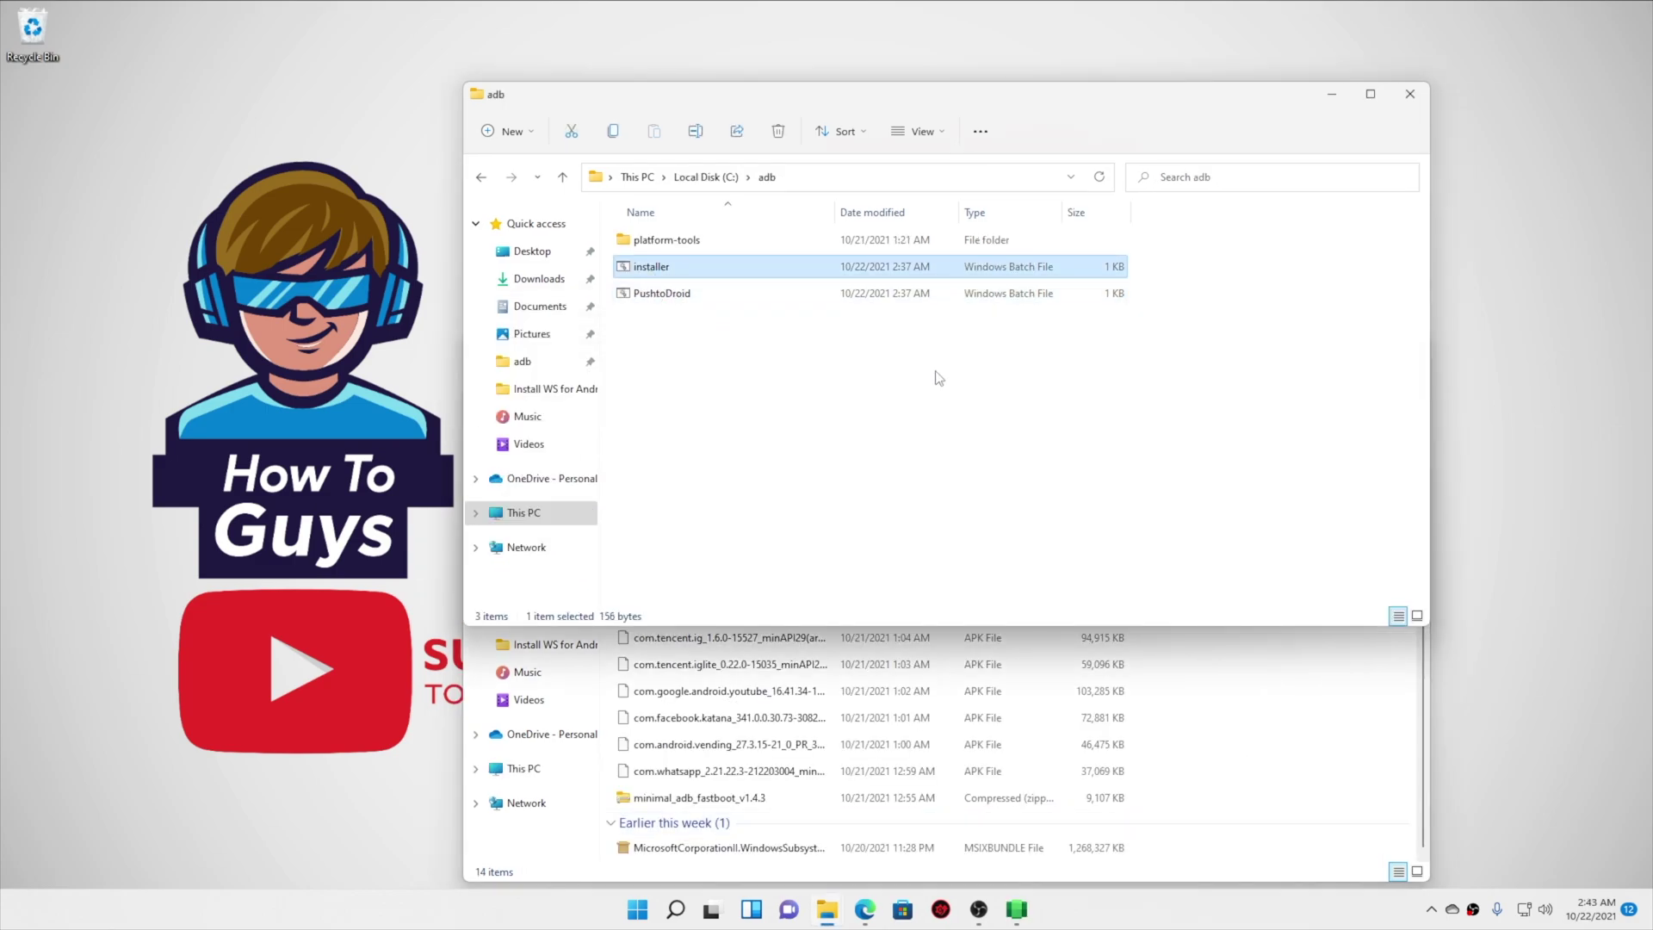
click(1287, 689)
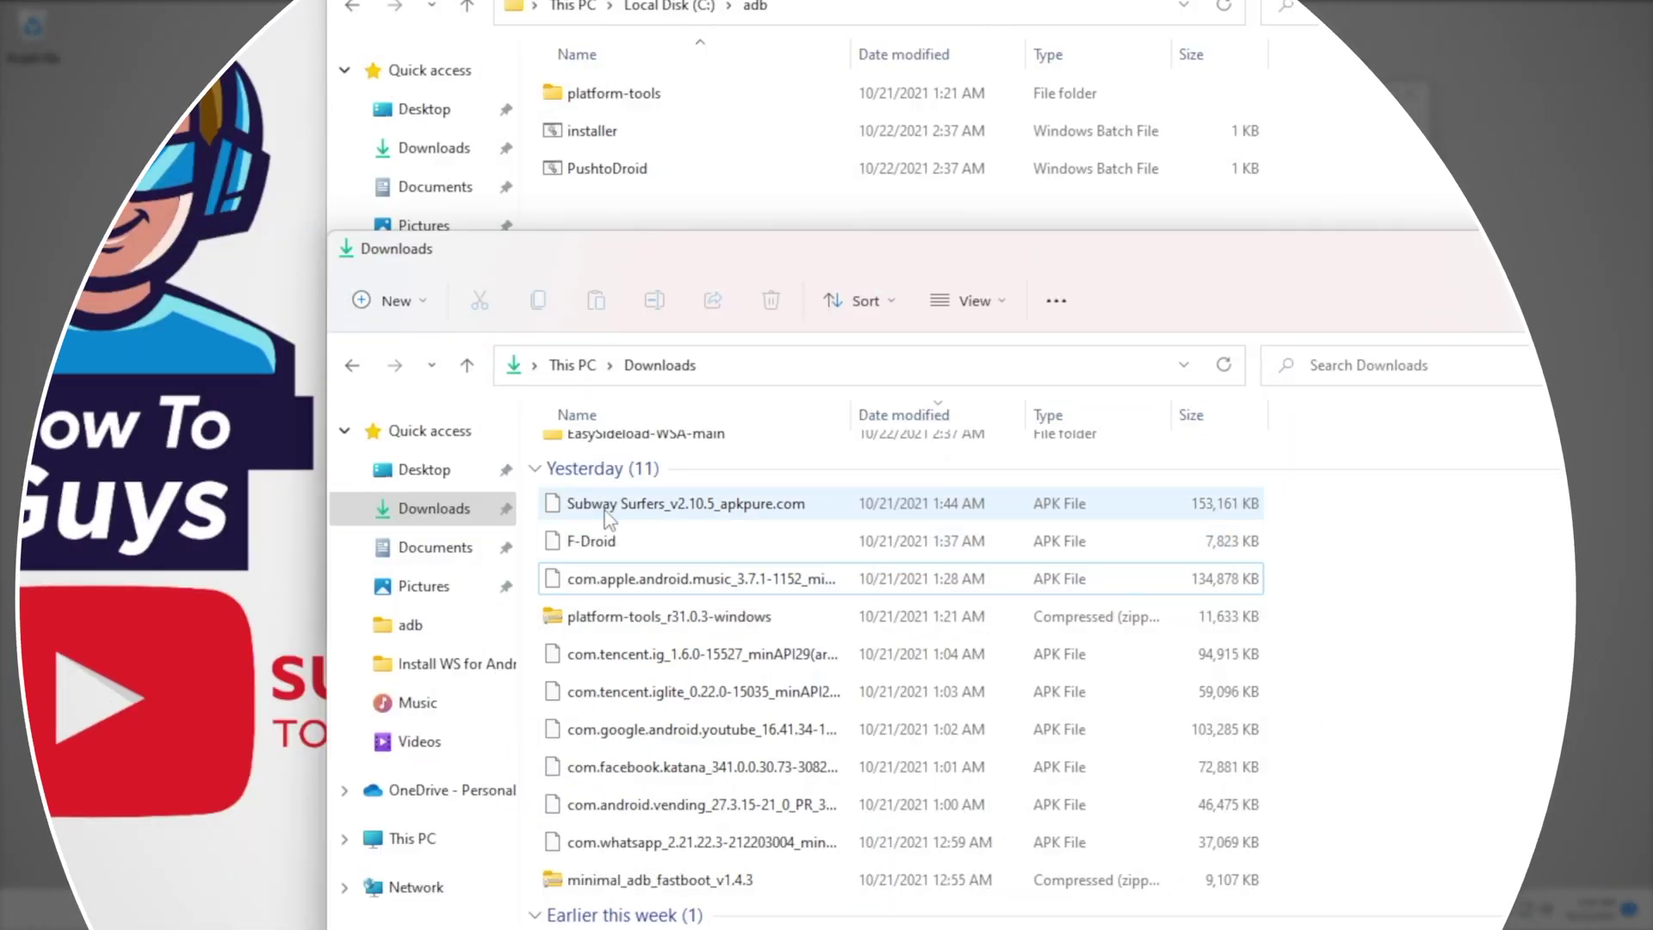
Set the Subway Surfers APK to always open with C:\adb\installer.
click(665, 535)
right_click(611, 509)
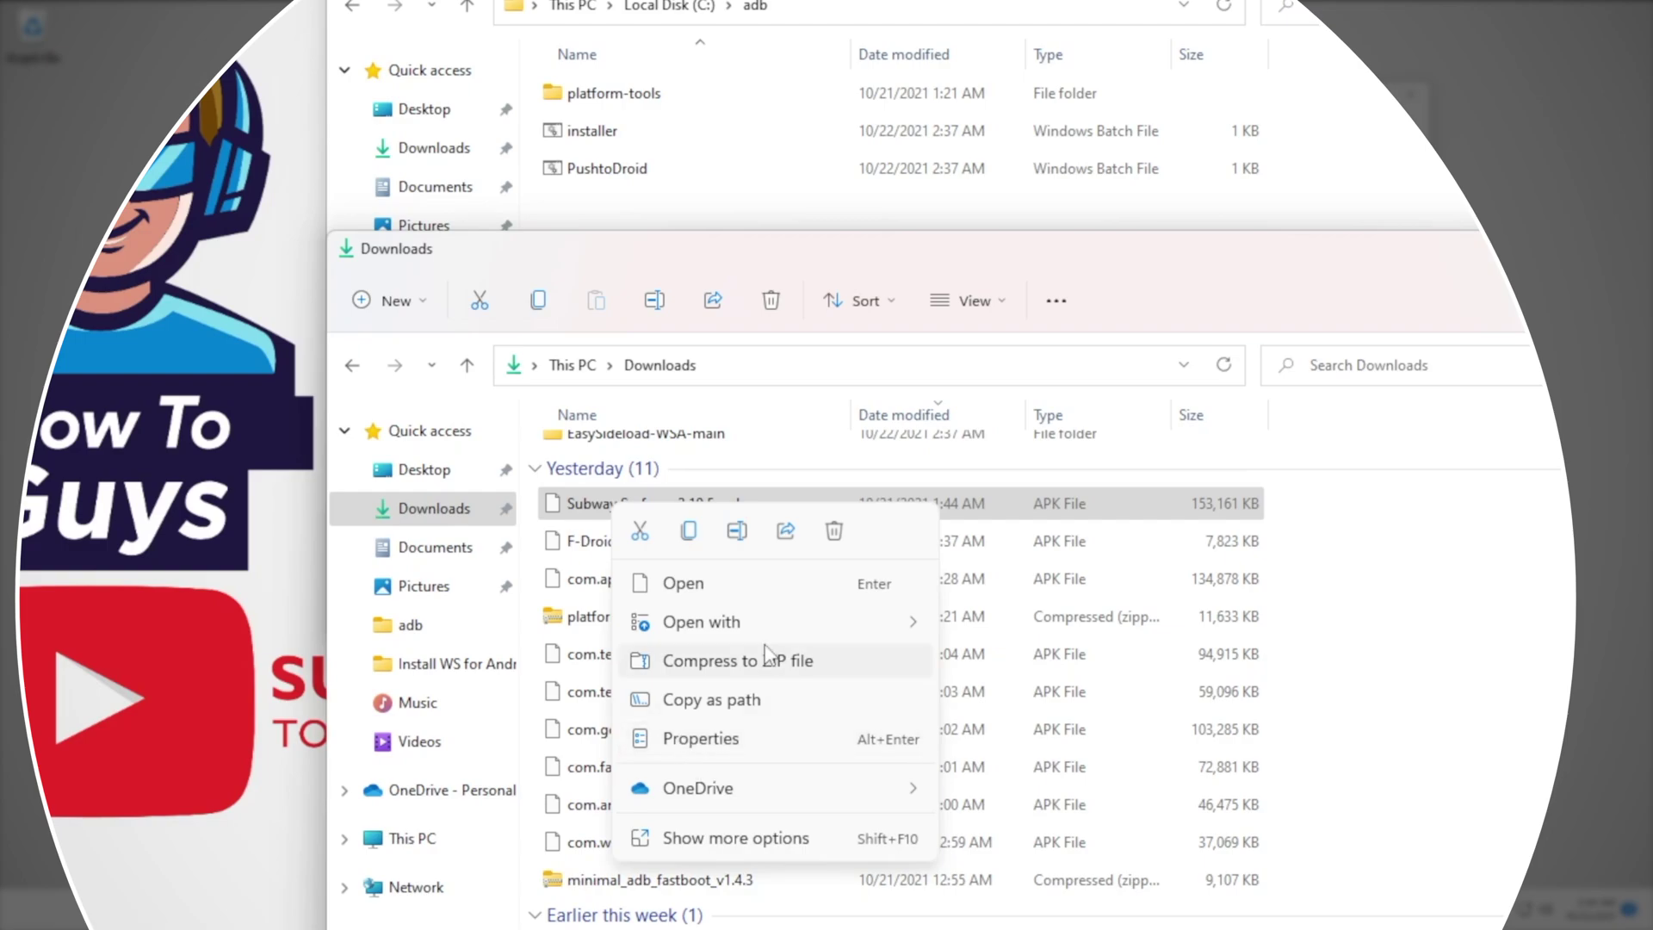
mouse_move(895, 622)
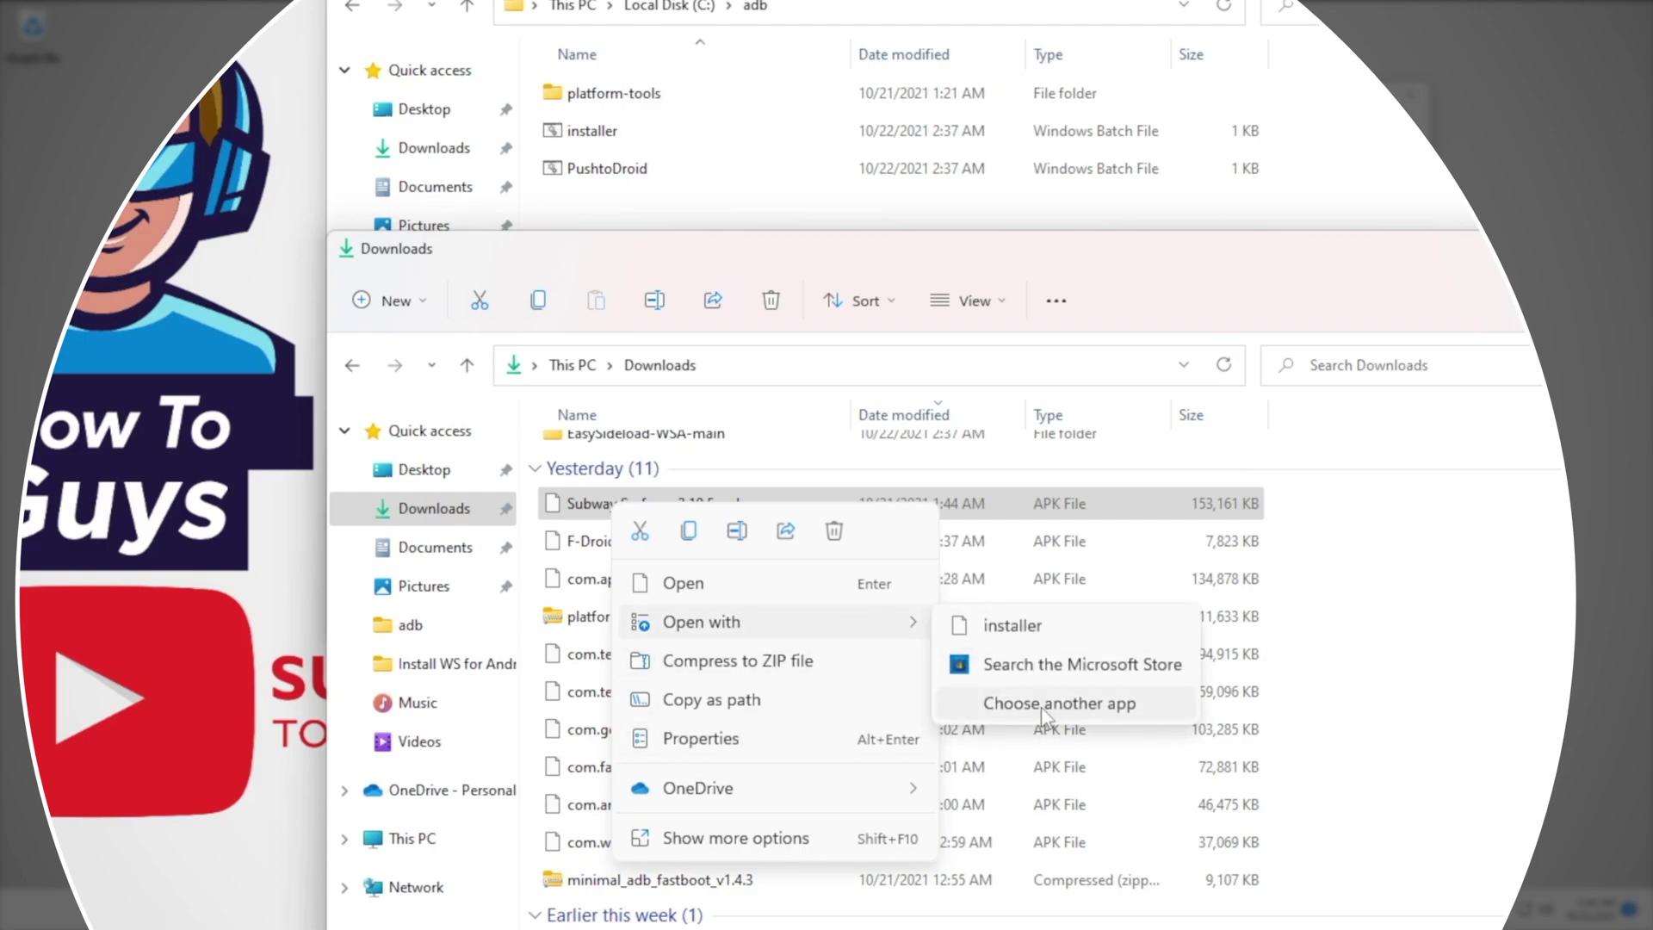
click(1043, 713)
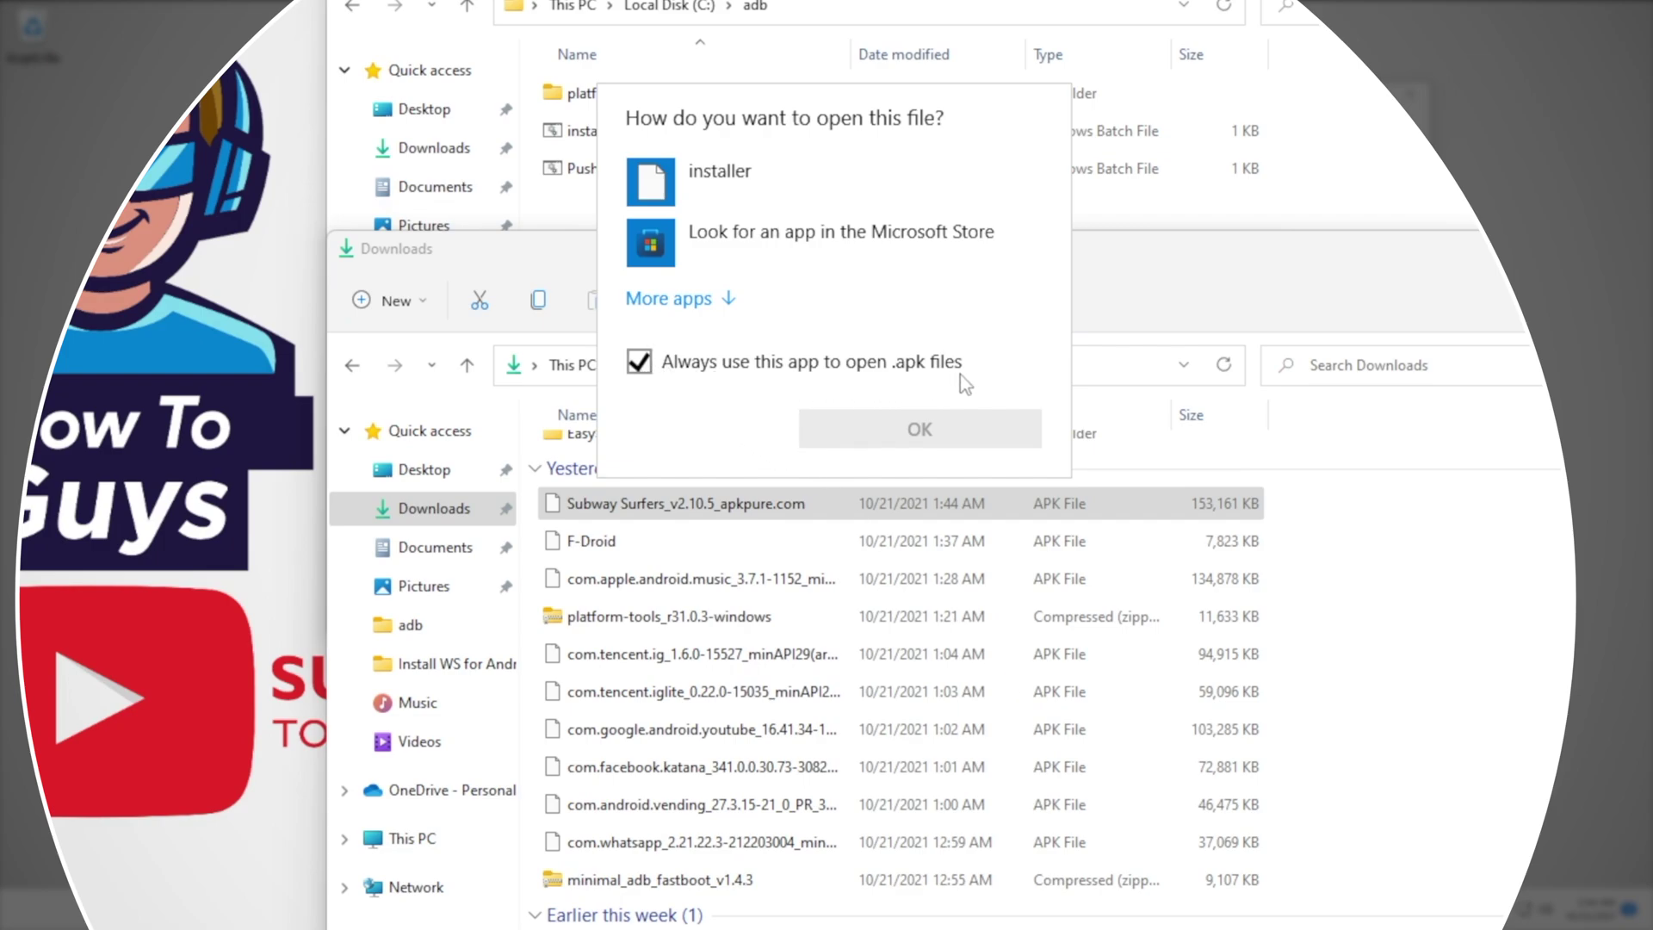
click(665, 300)
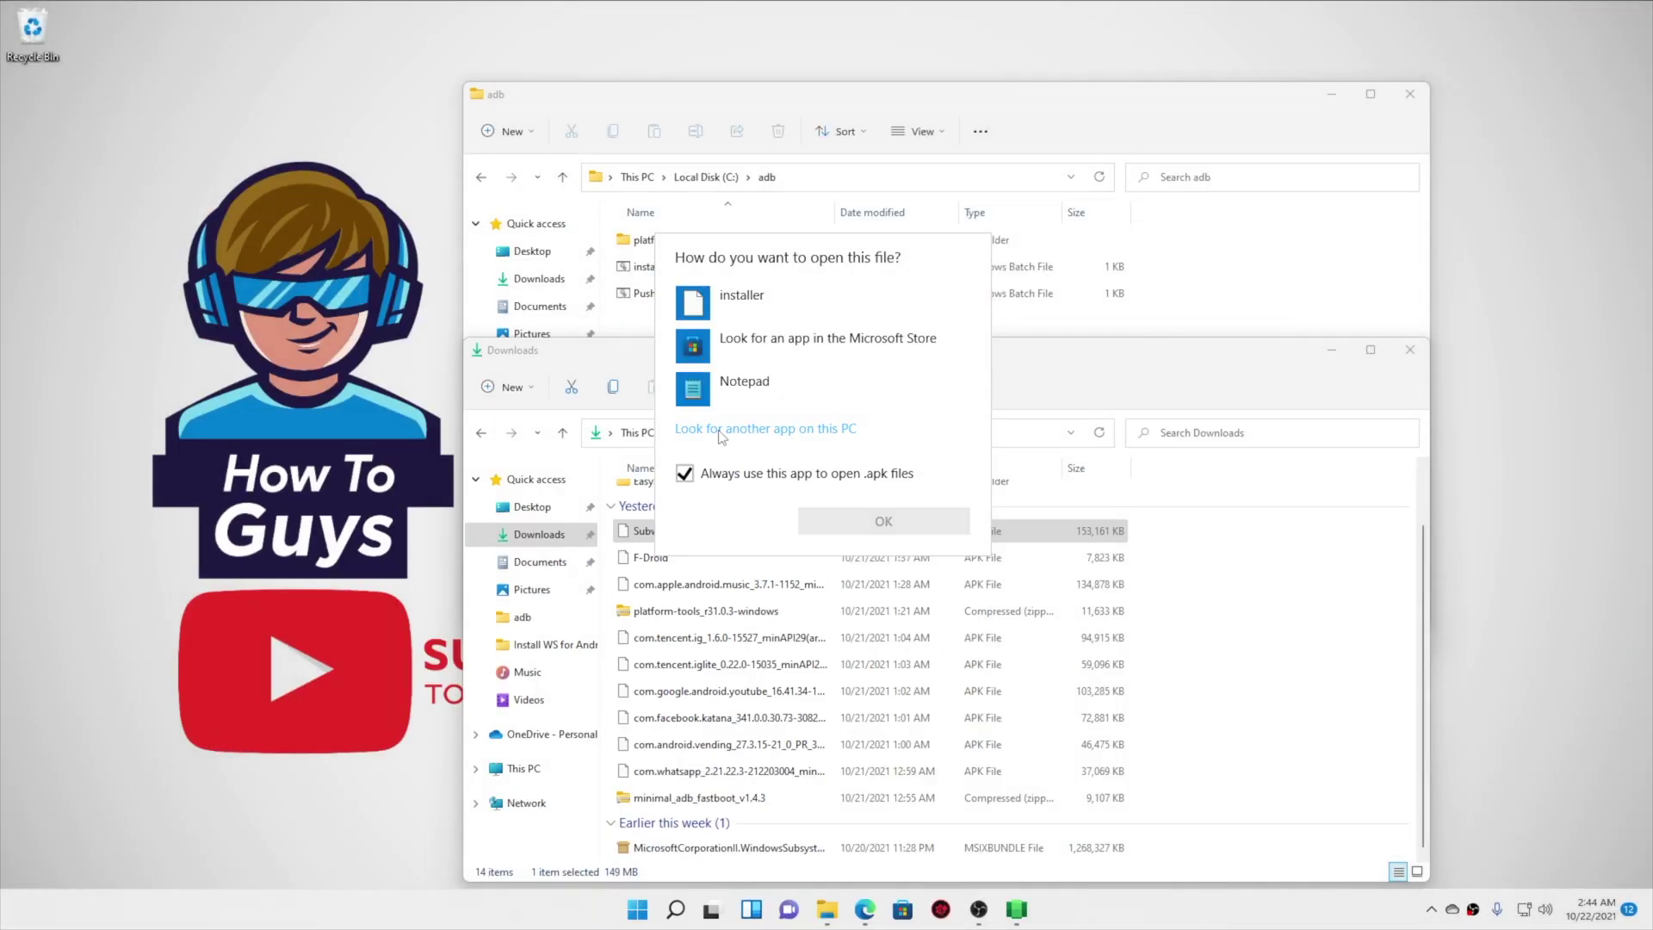
click(689, 360)
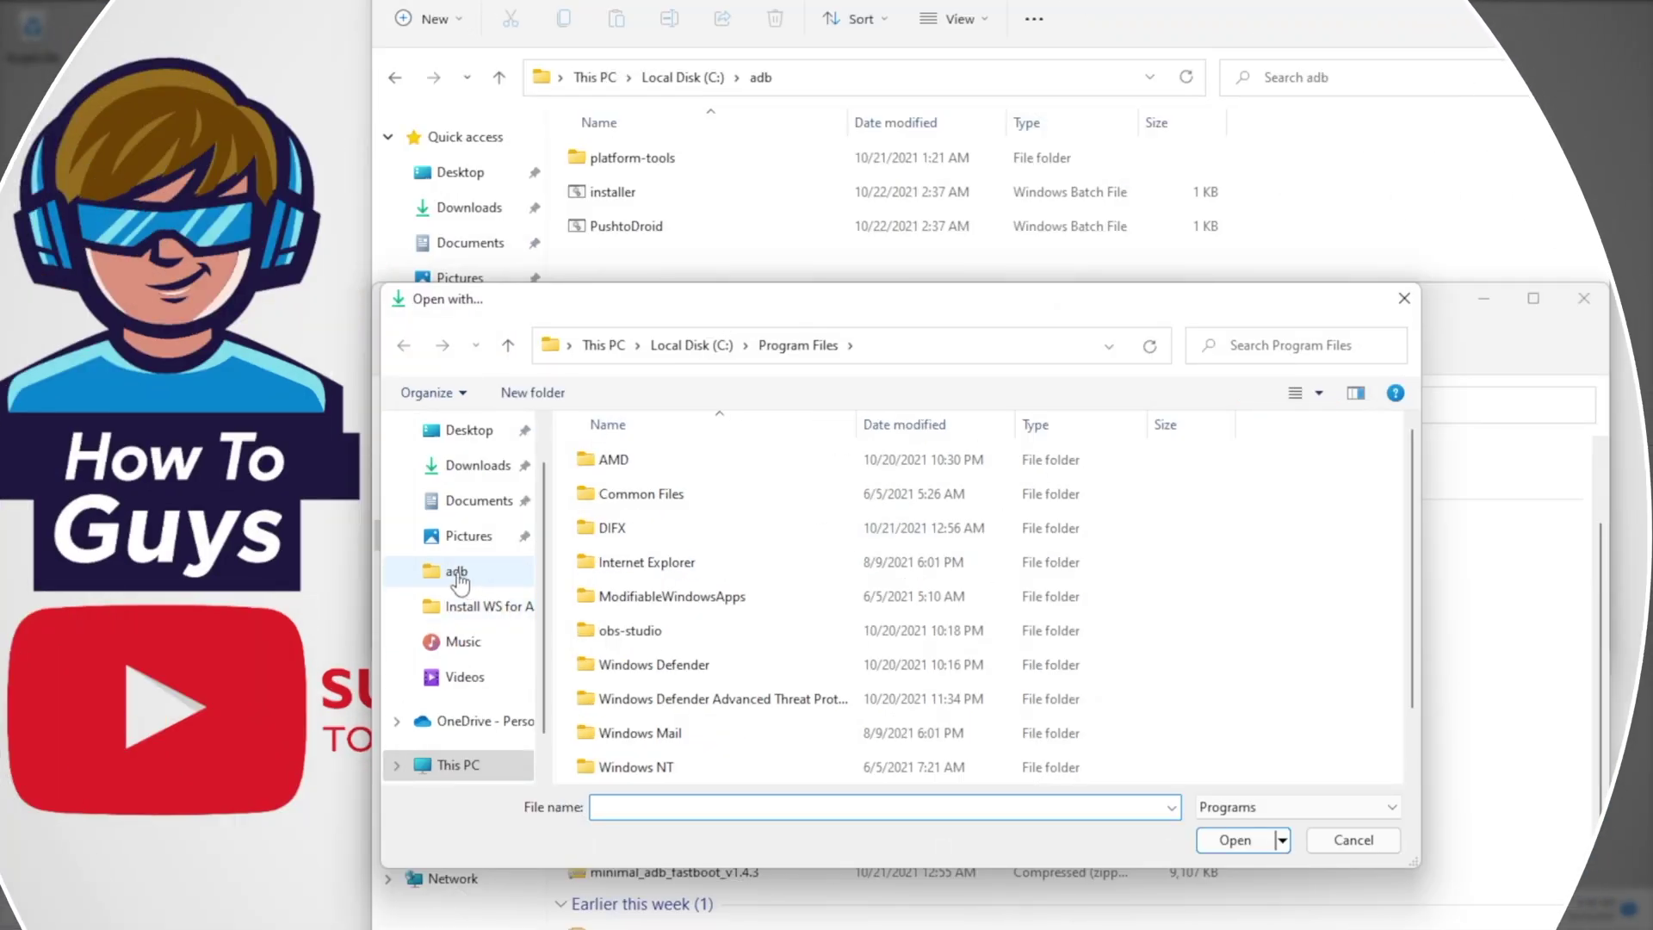
click(529, 565)
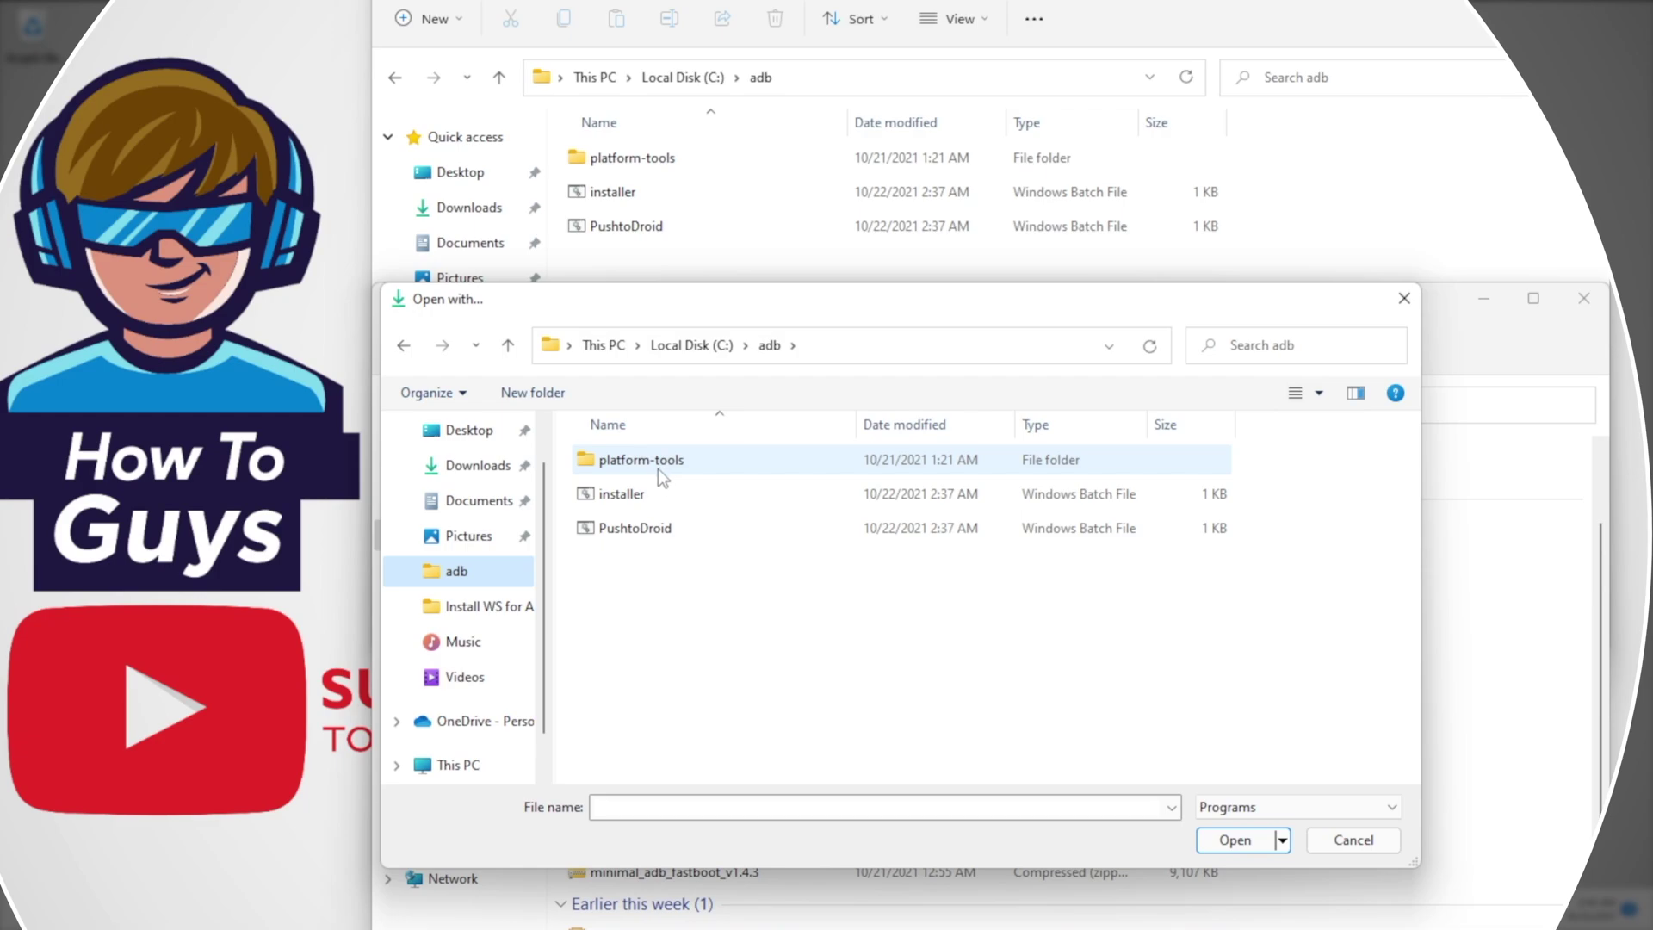
click(630, 506)
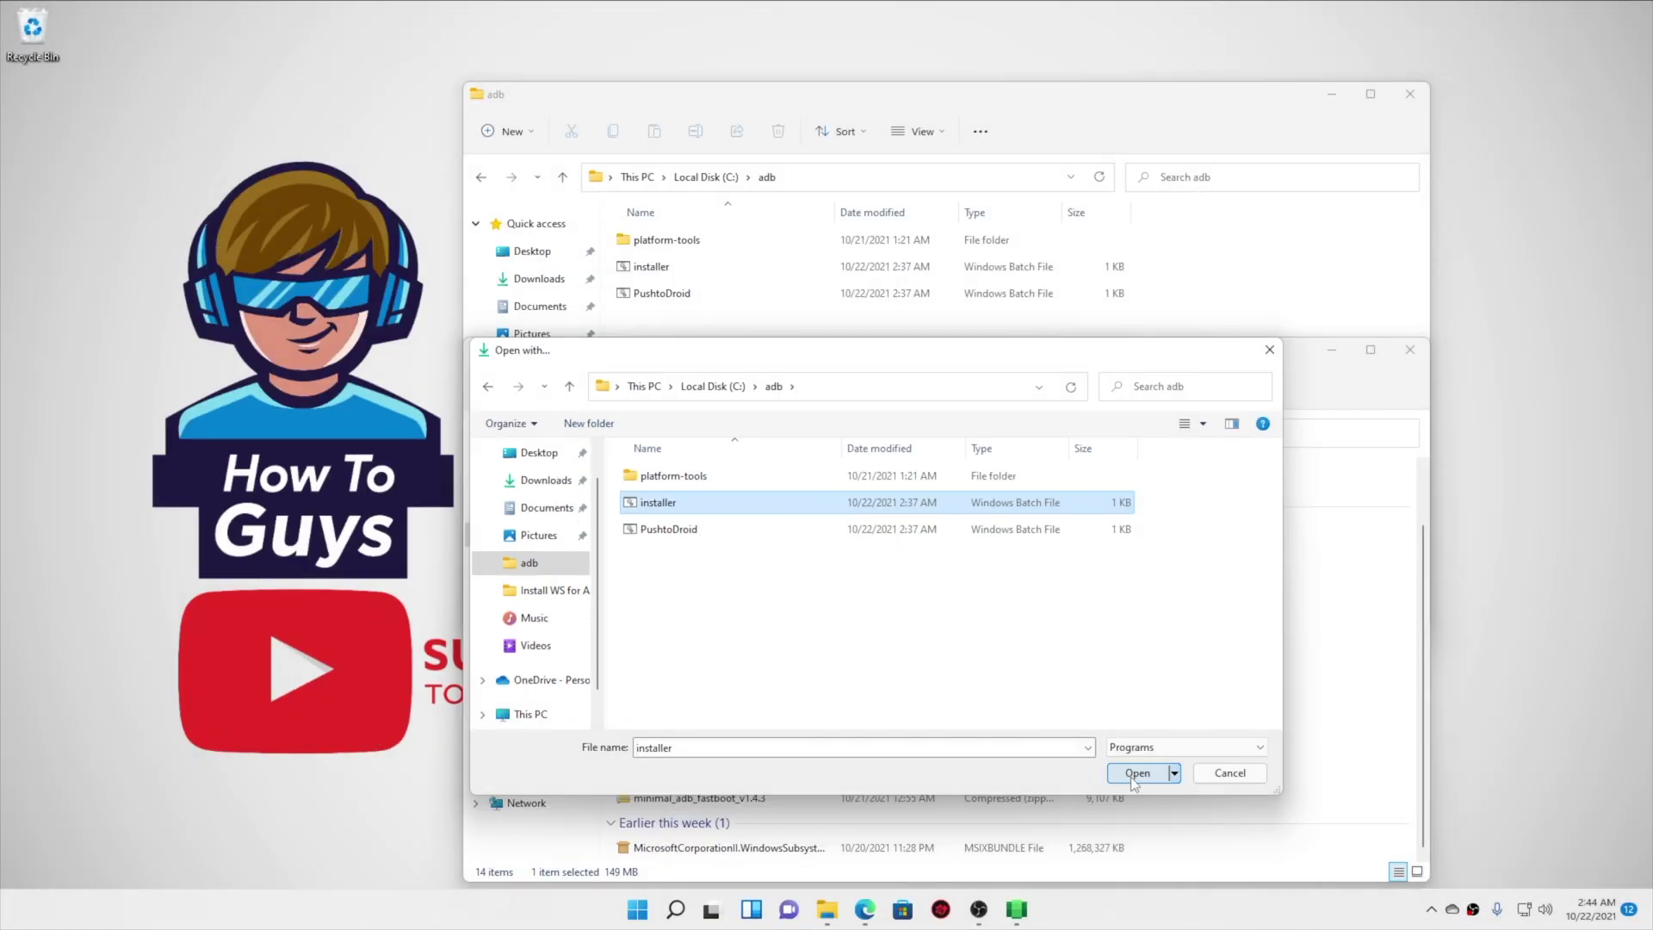
Confirm installer as the APK opener, install com.apple.android.music by double-clicking, then launch Apple Music.
click(1135, 773)
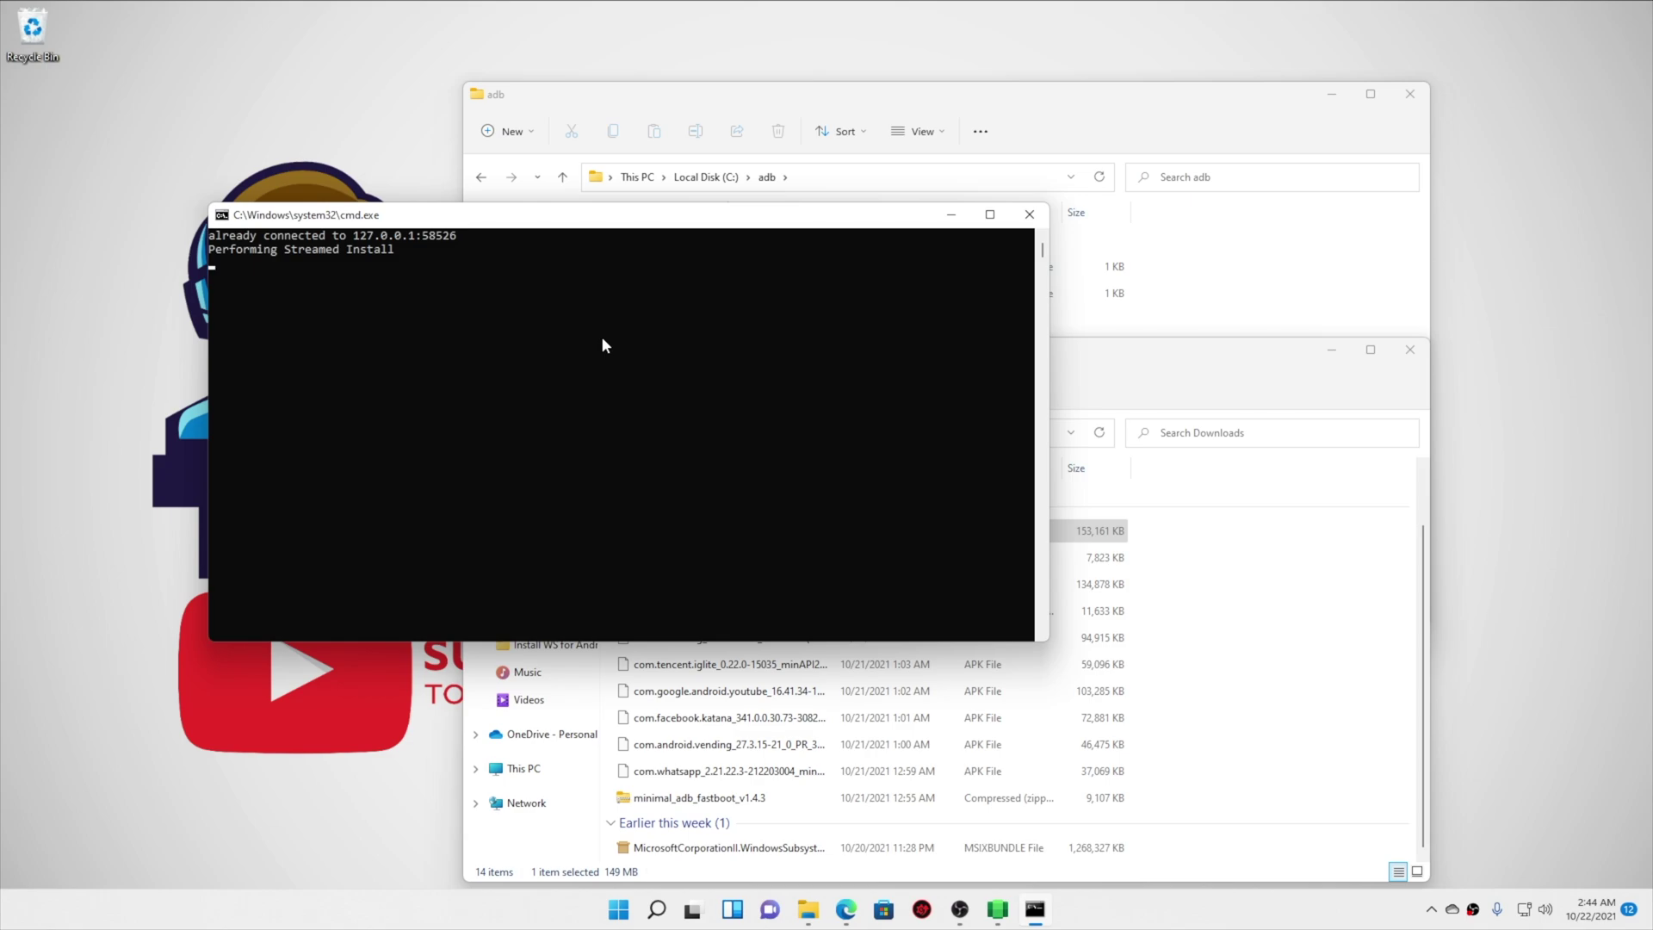
click(697, 592)
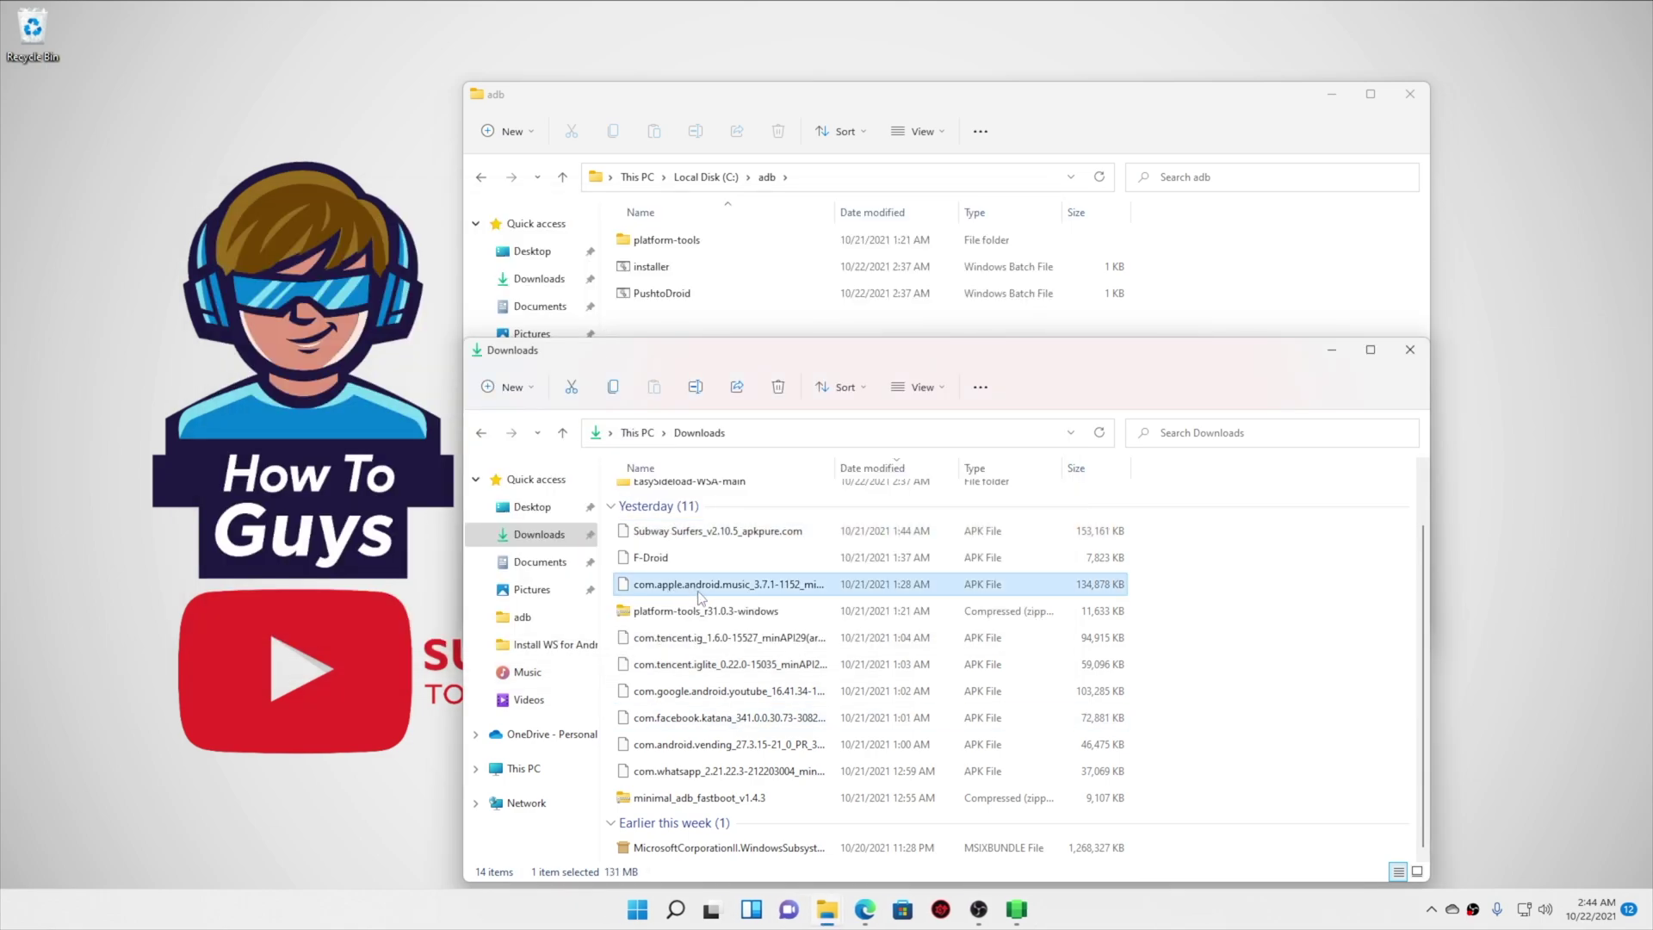
click(637, 909)
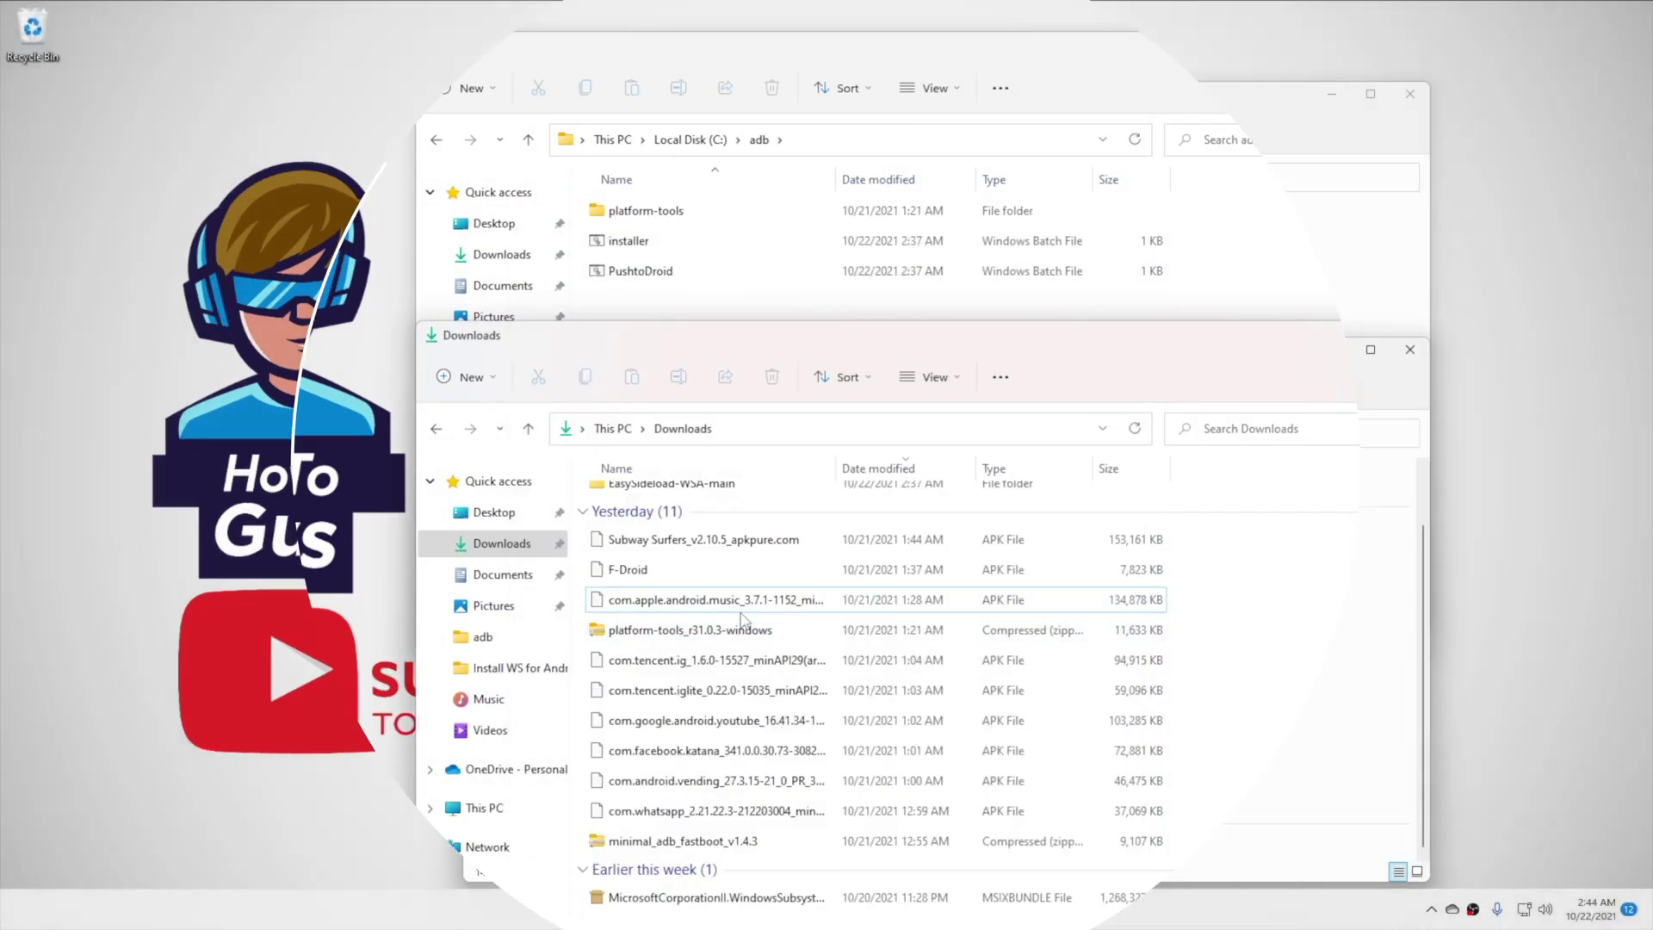
double_click(676, 593)
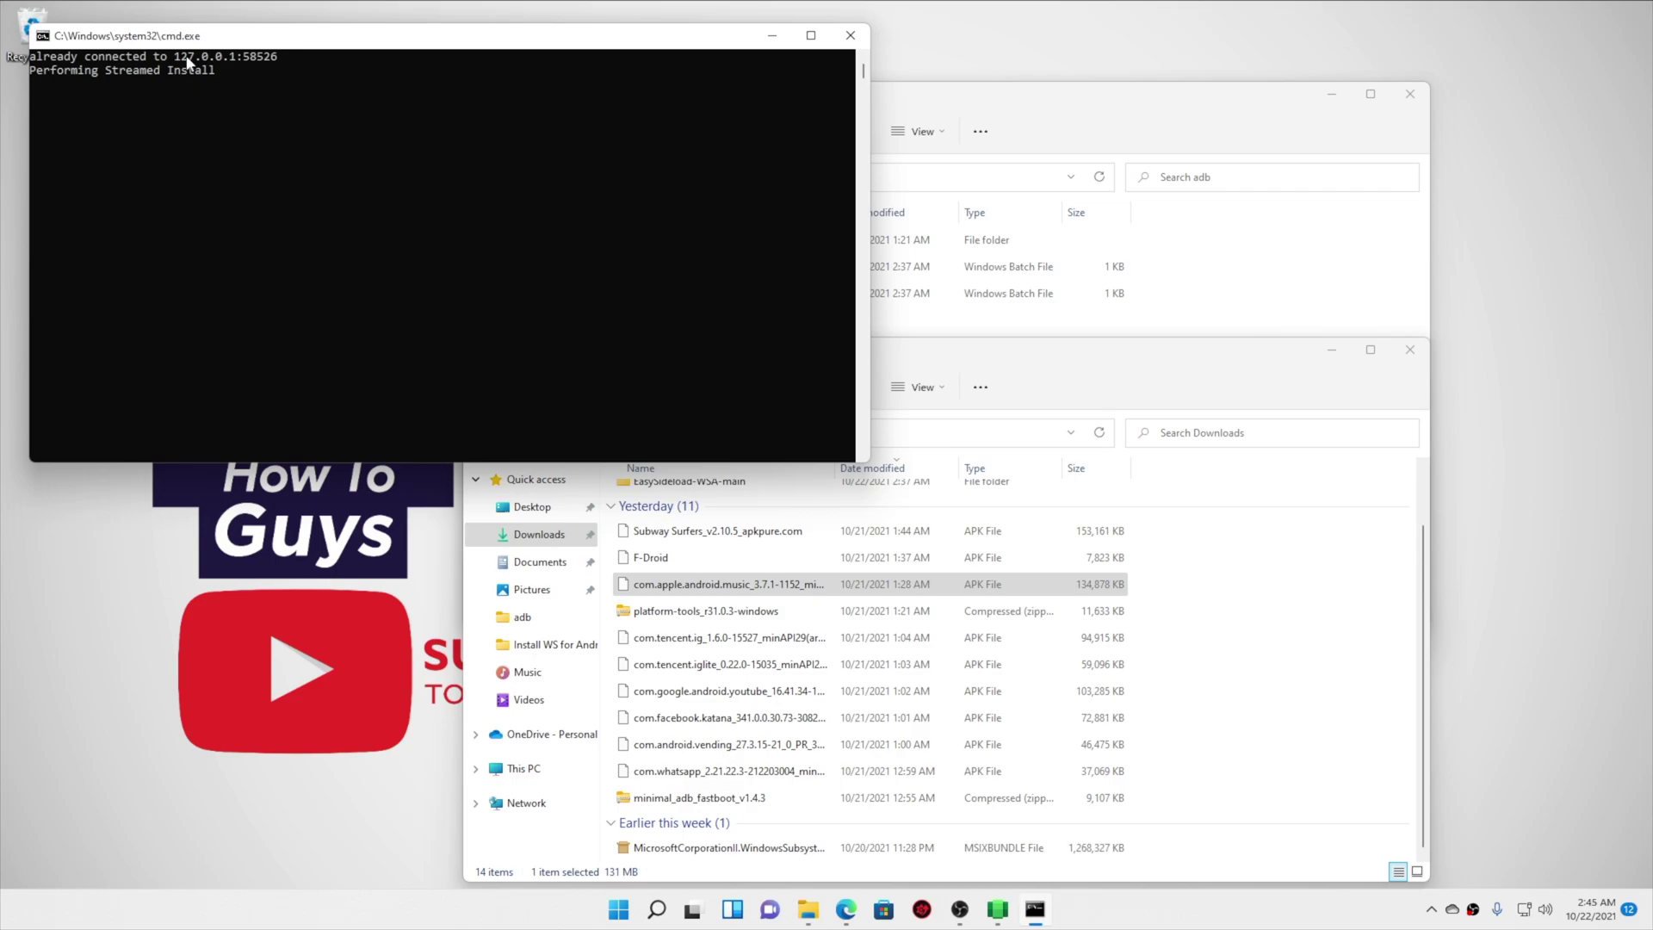
click(639, 909)
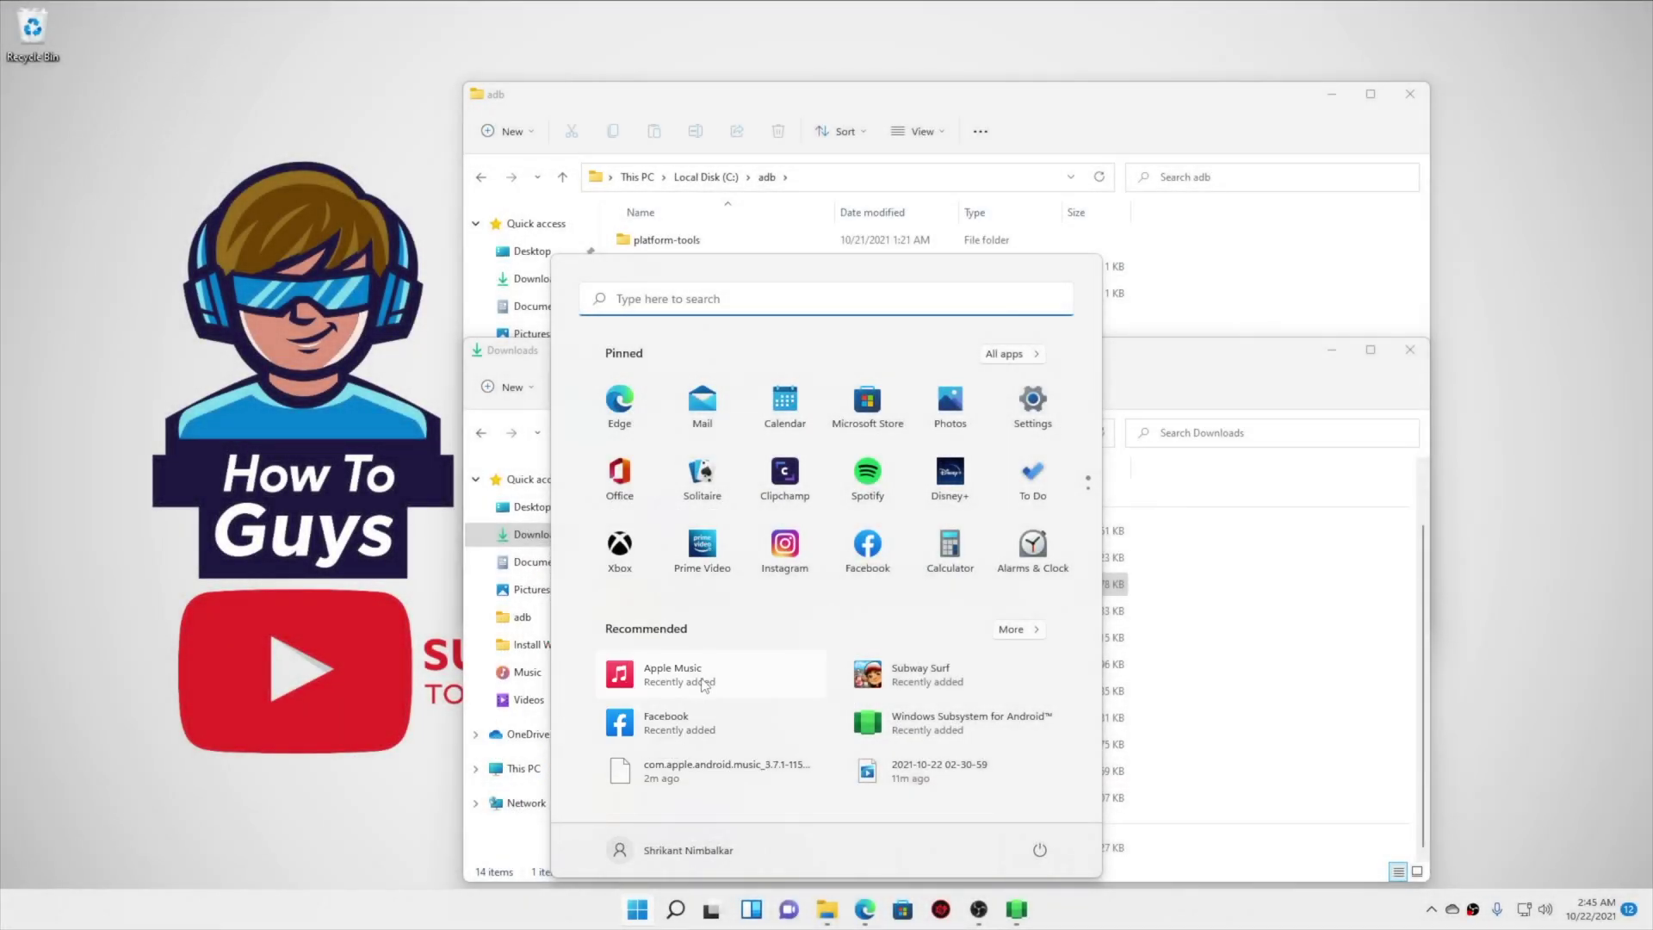
click(711, 680)
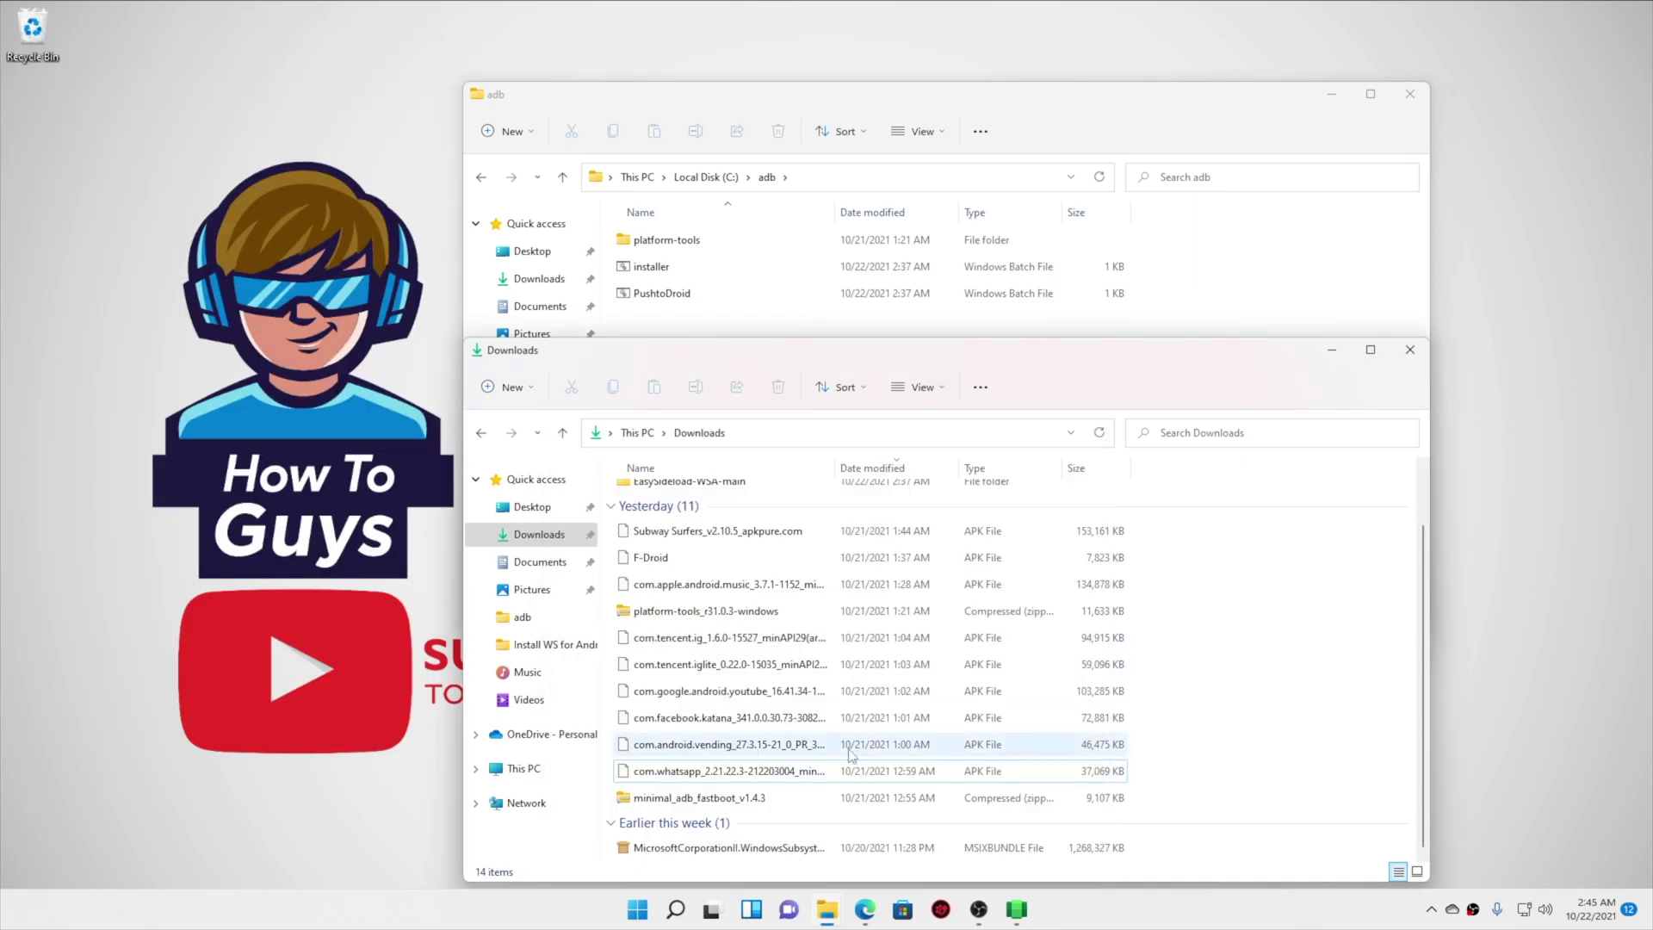
Drop the com.whatsapp APK onto installer, and android-studio-240 and android-96 onto PushtoDroid.
click(675, 775)
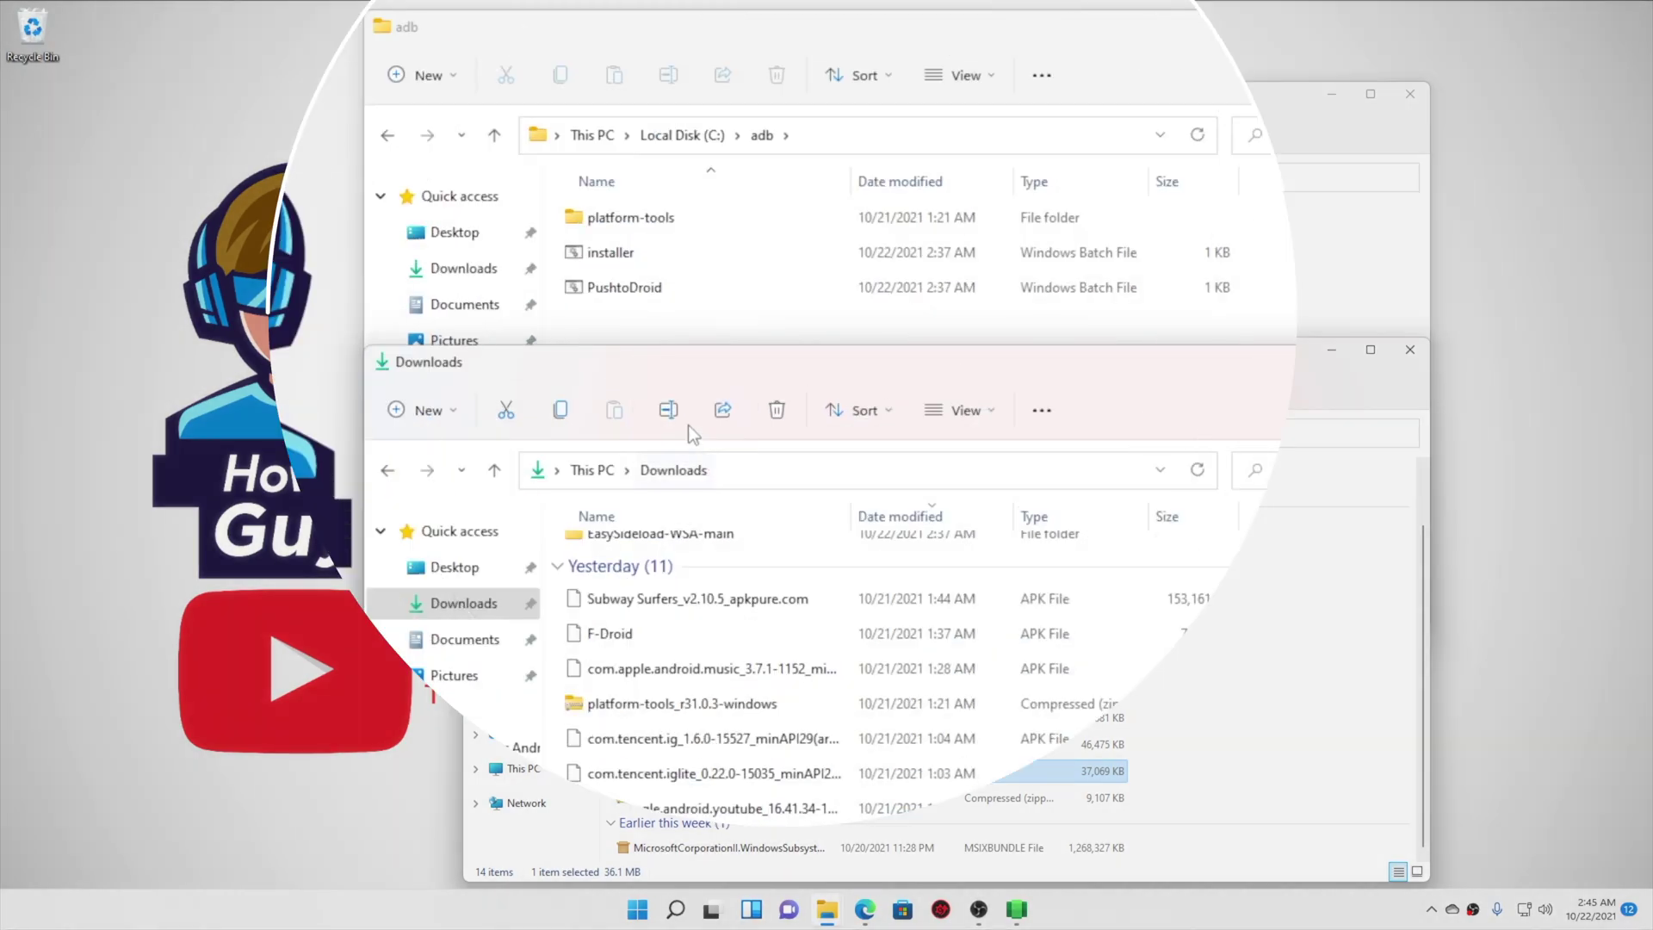
drag(689, 425, 612, 252)
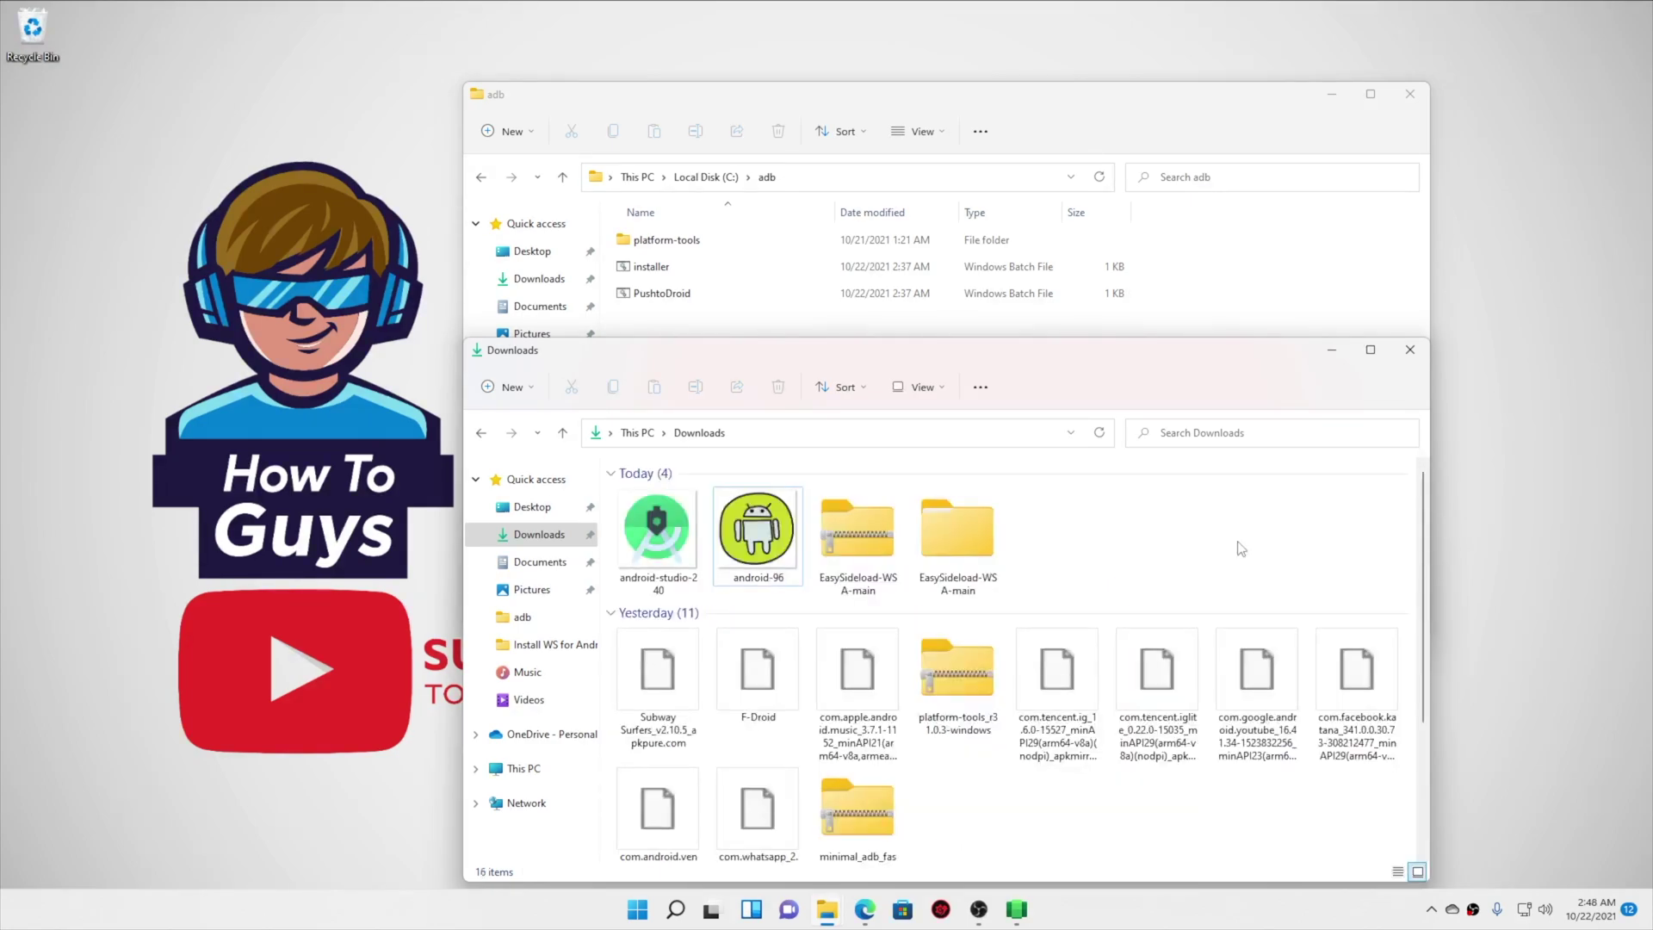
click(687, 560)
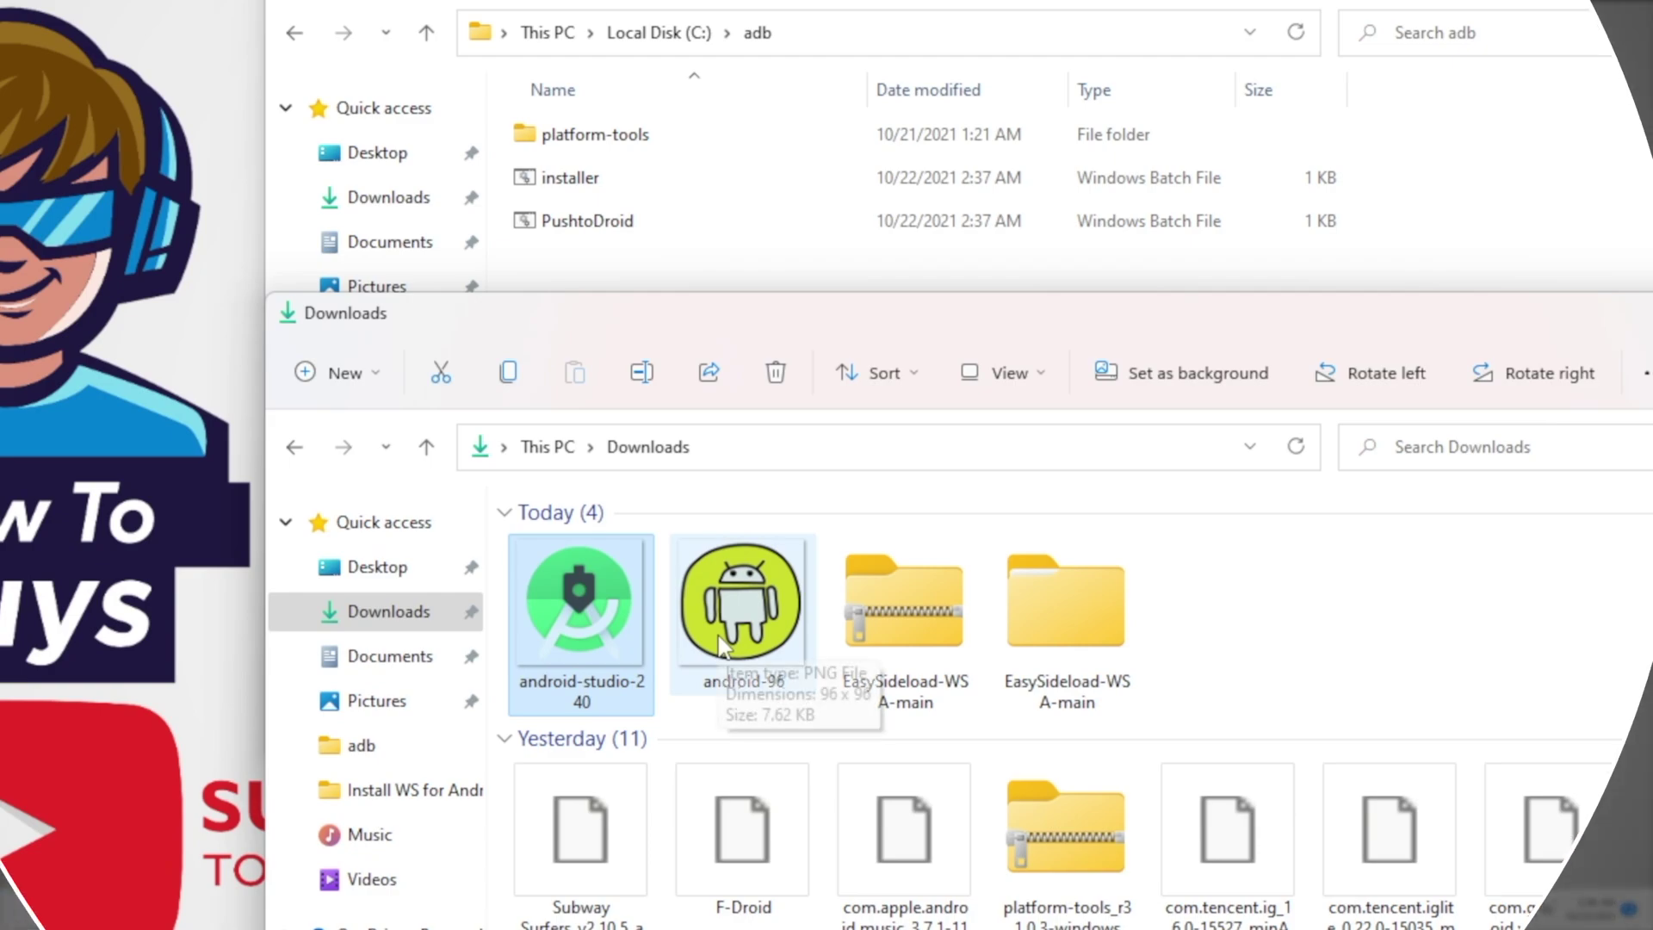
ctrl+click(754, 535)
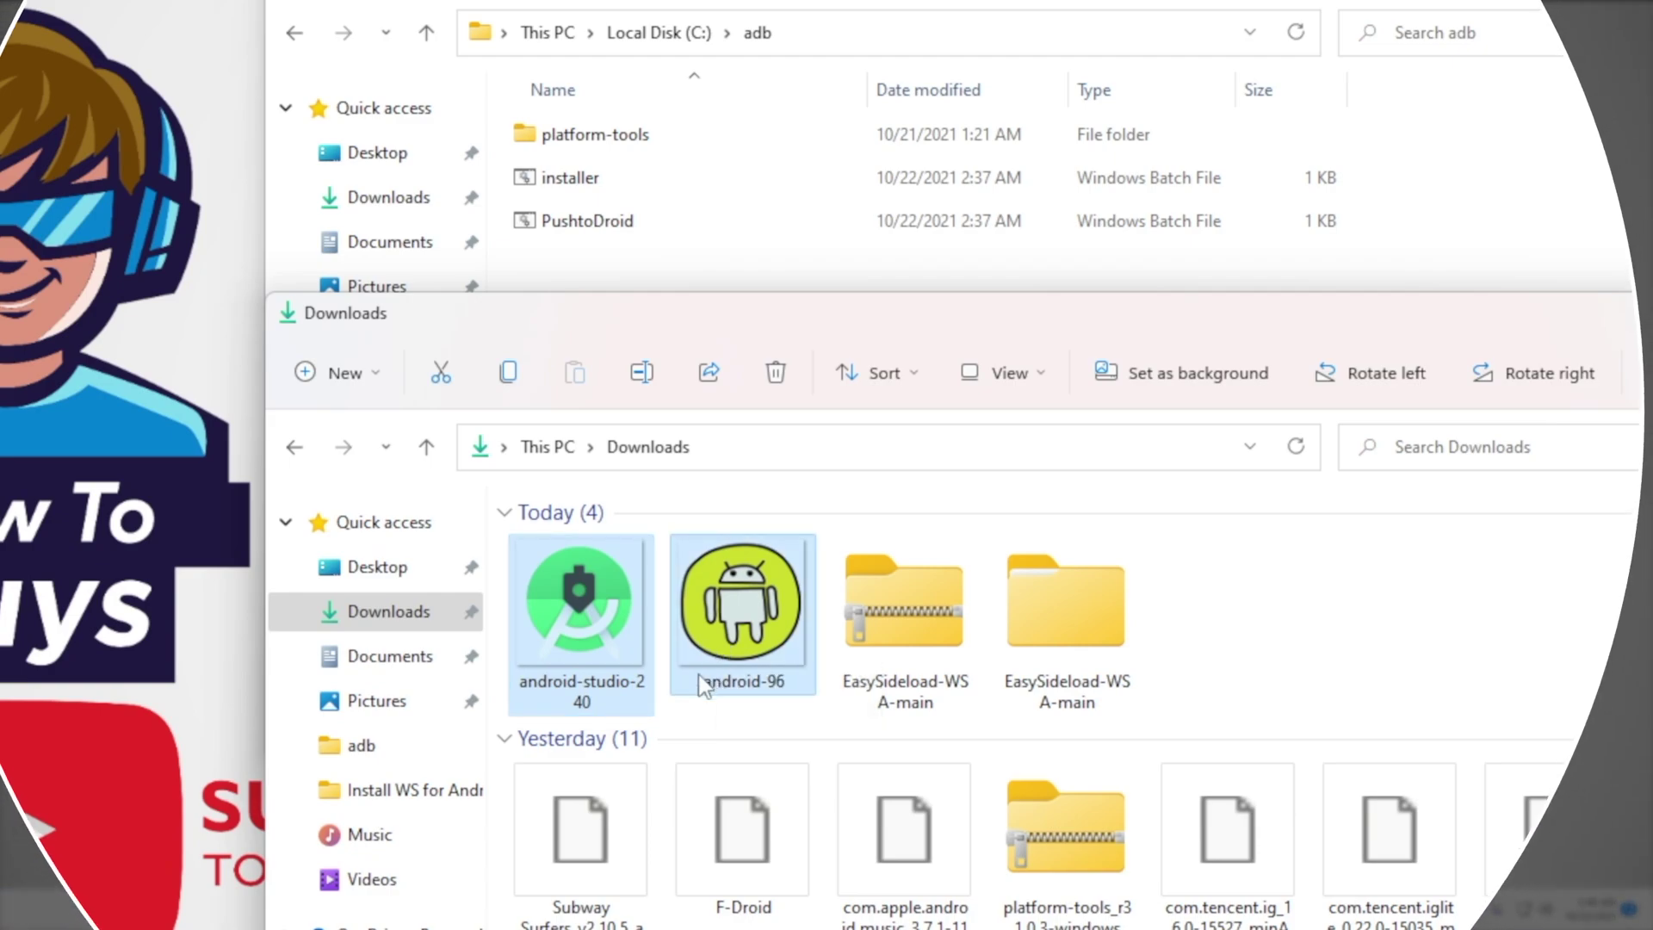
drag(566, 617, 576, 216)
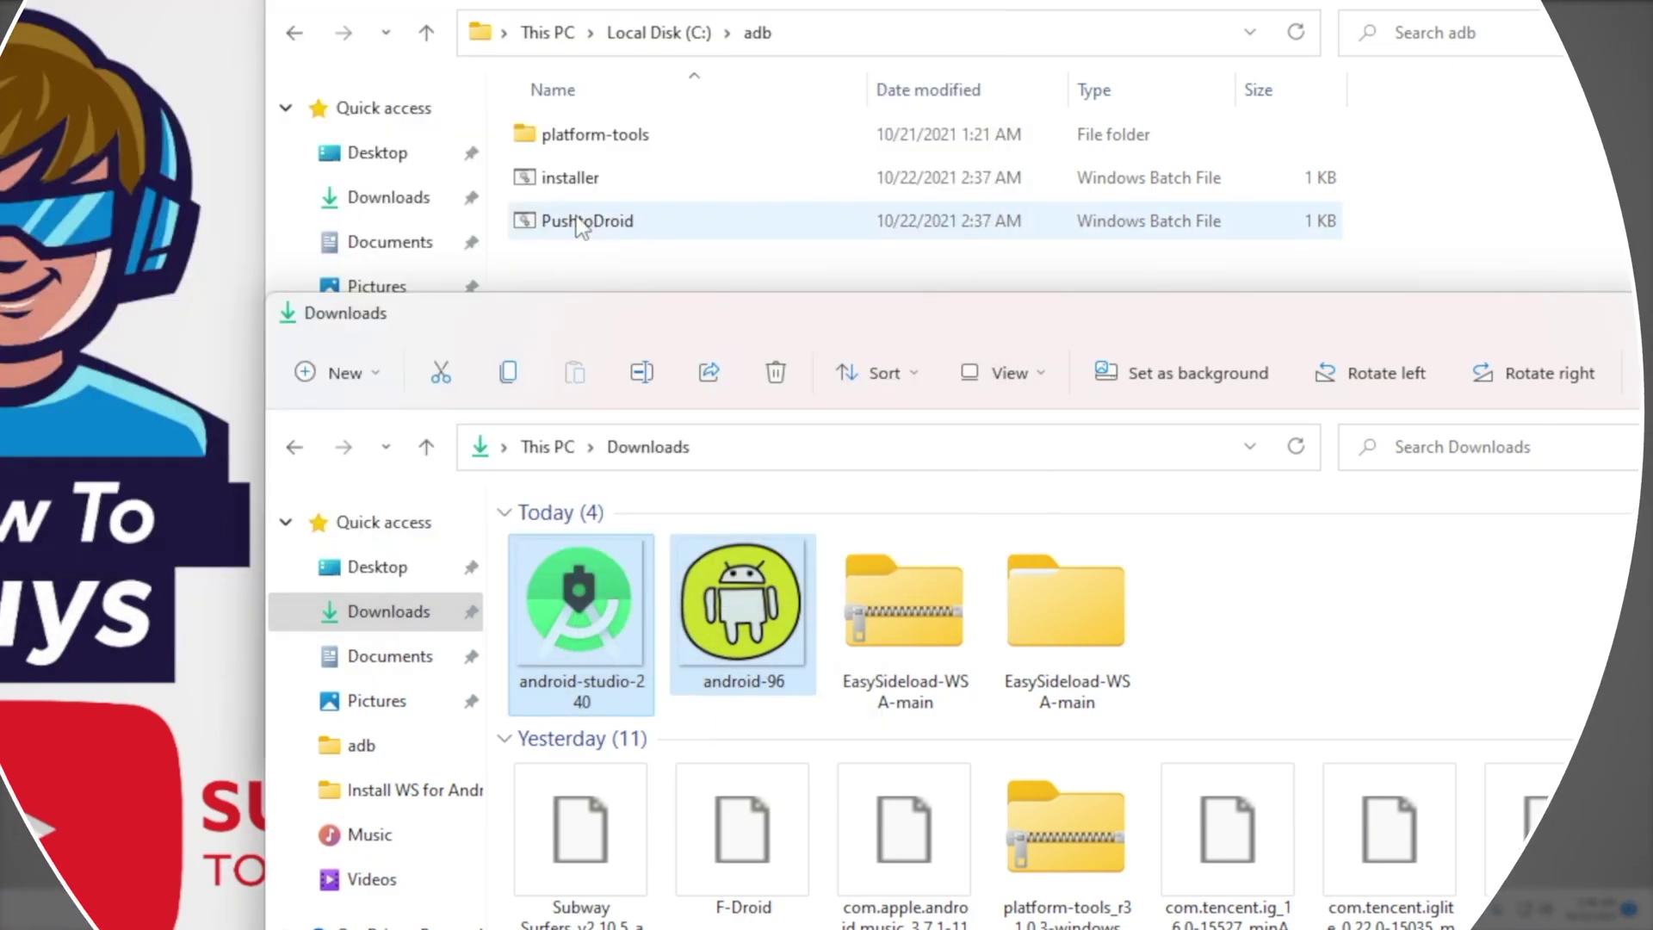
click(1331, 647)
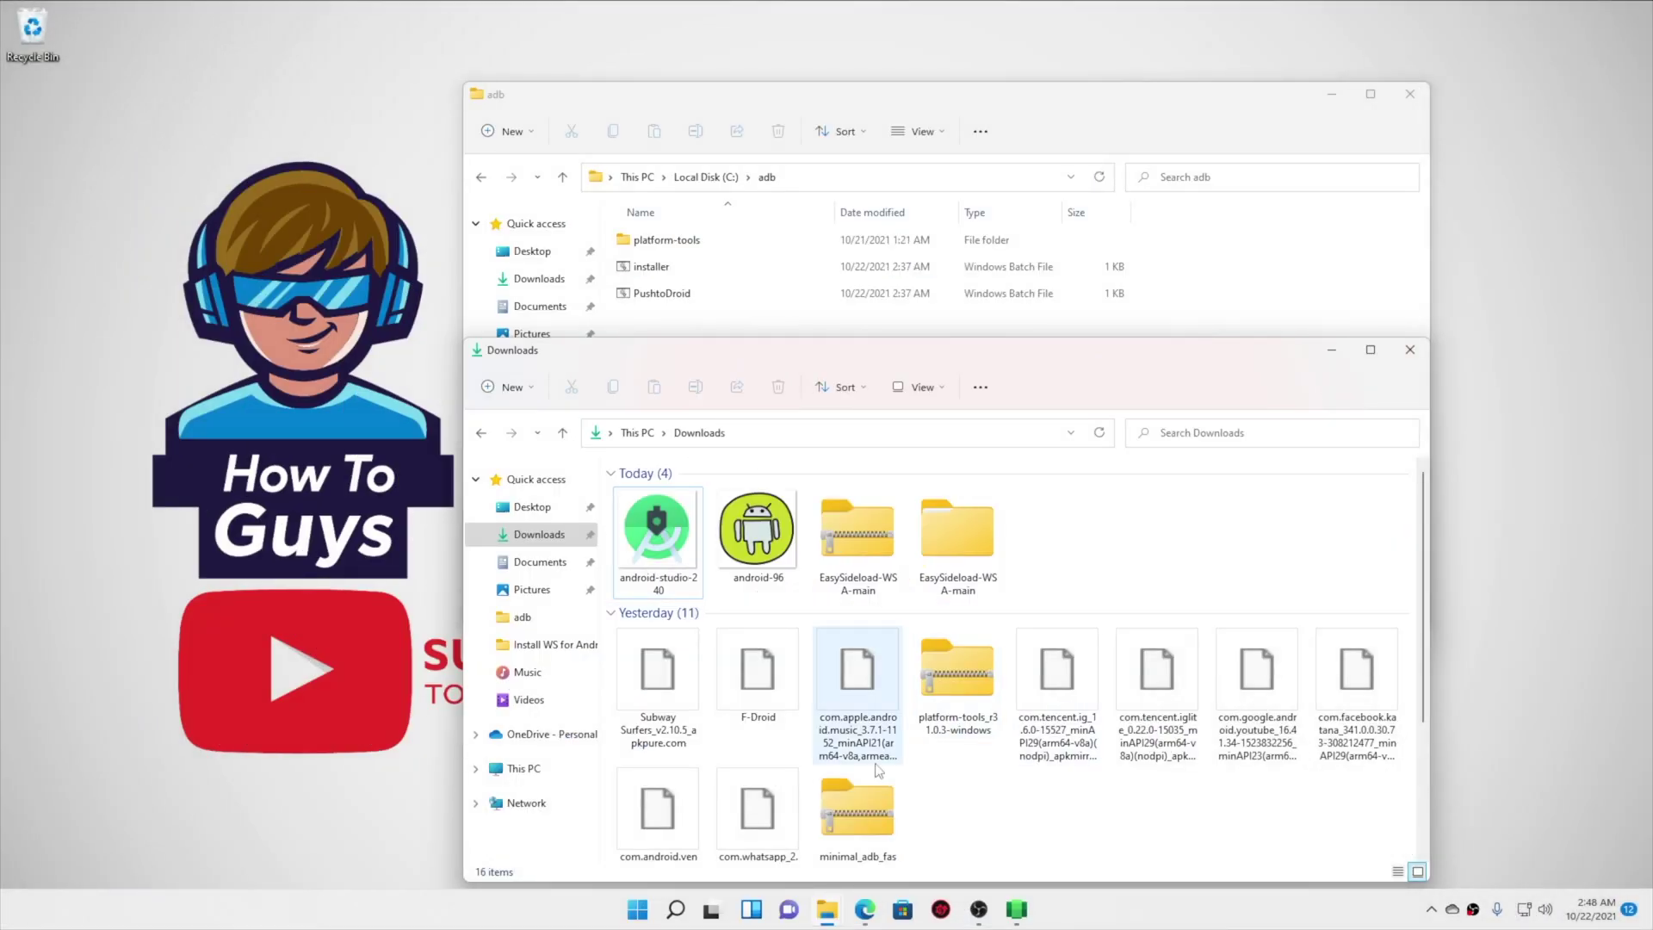
Open Files from WSA Settings and check android-studio-240 is in the Android Downloads folder.
key(super)
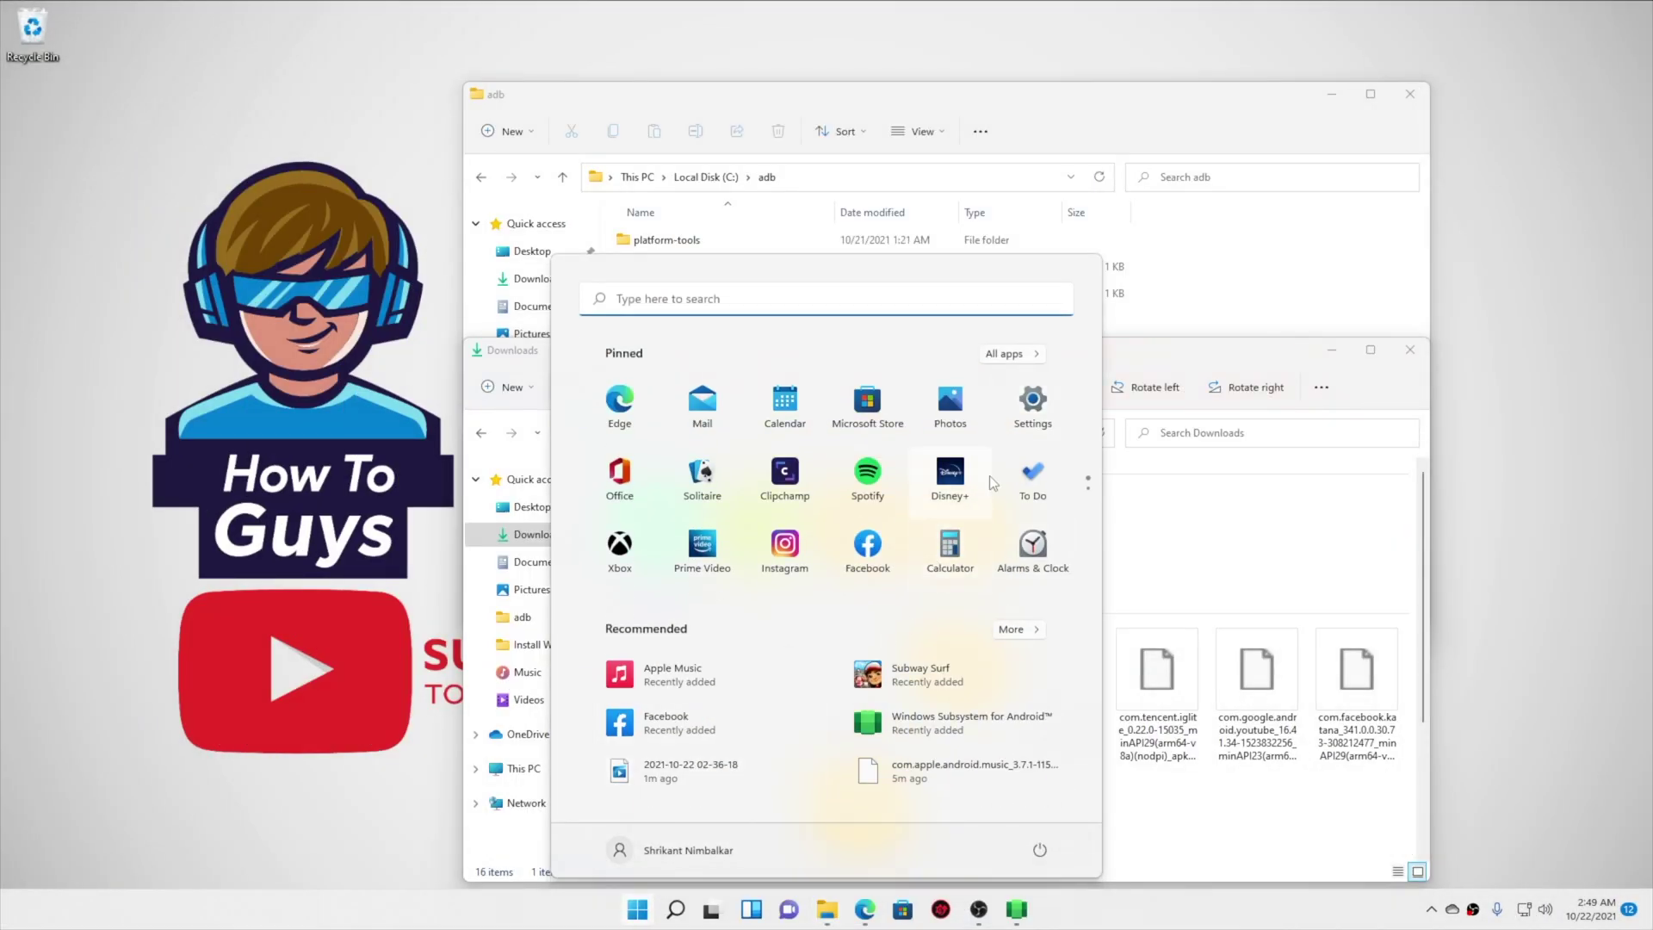
click(932, 728)
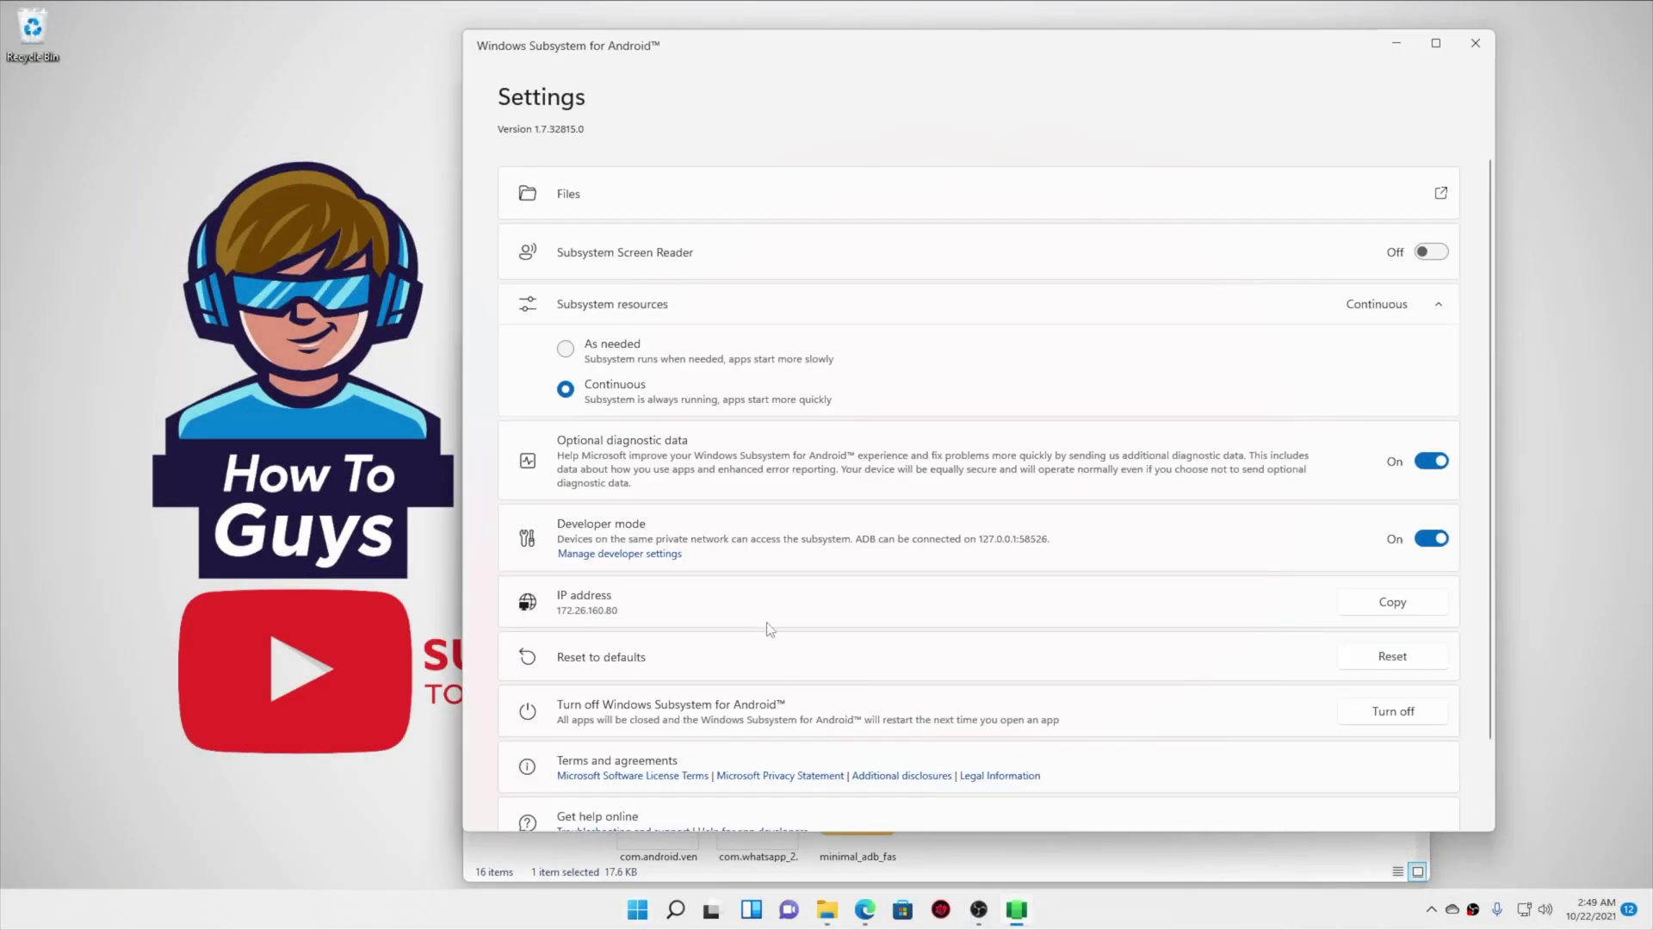
click(1441, 196)
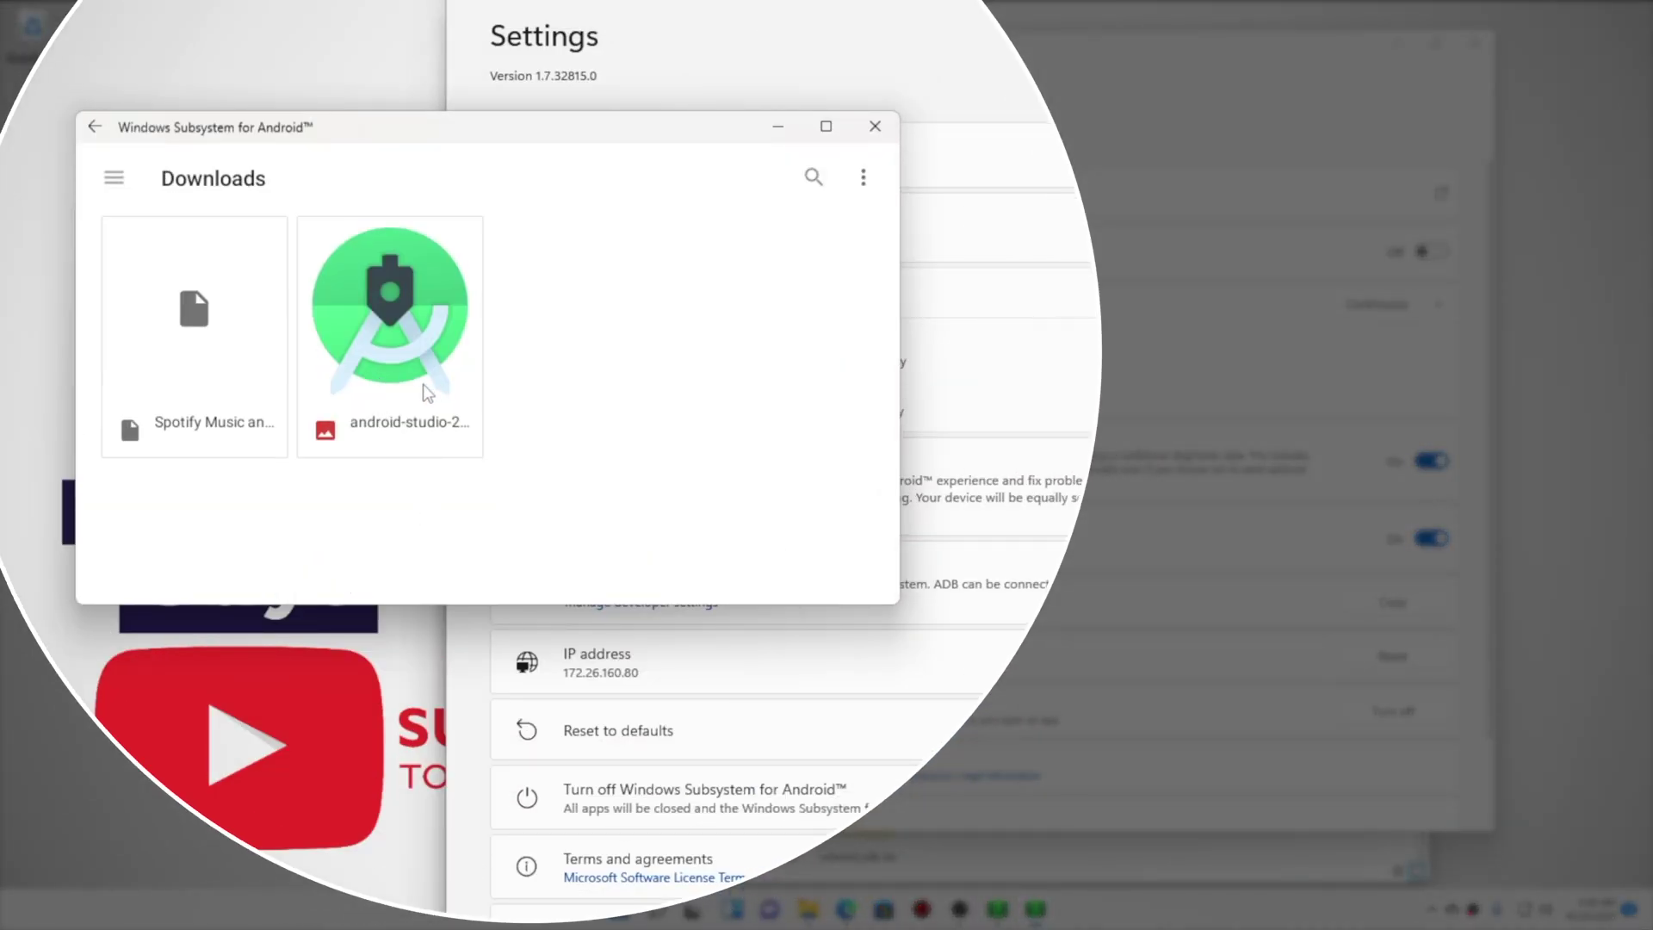
click(428, 393)
click(657, 334)
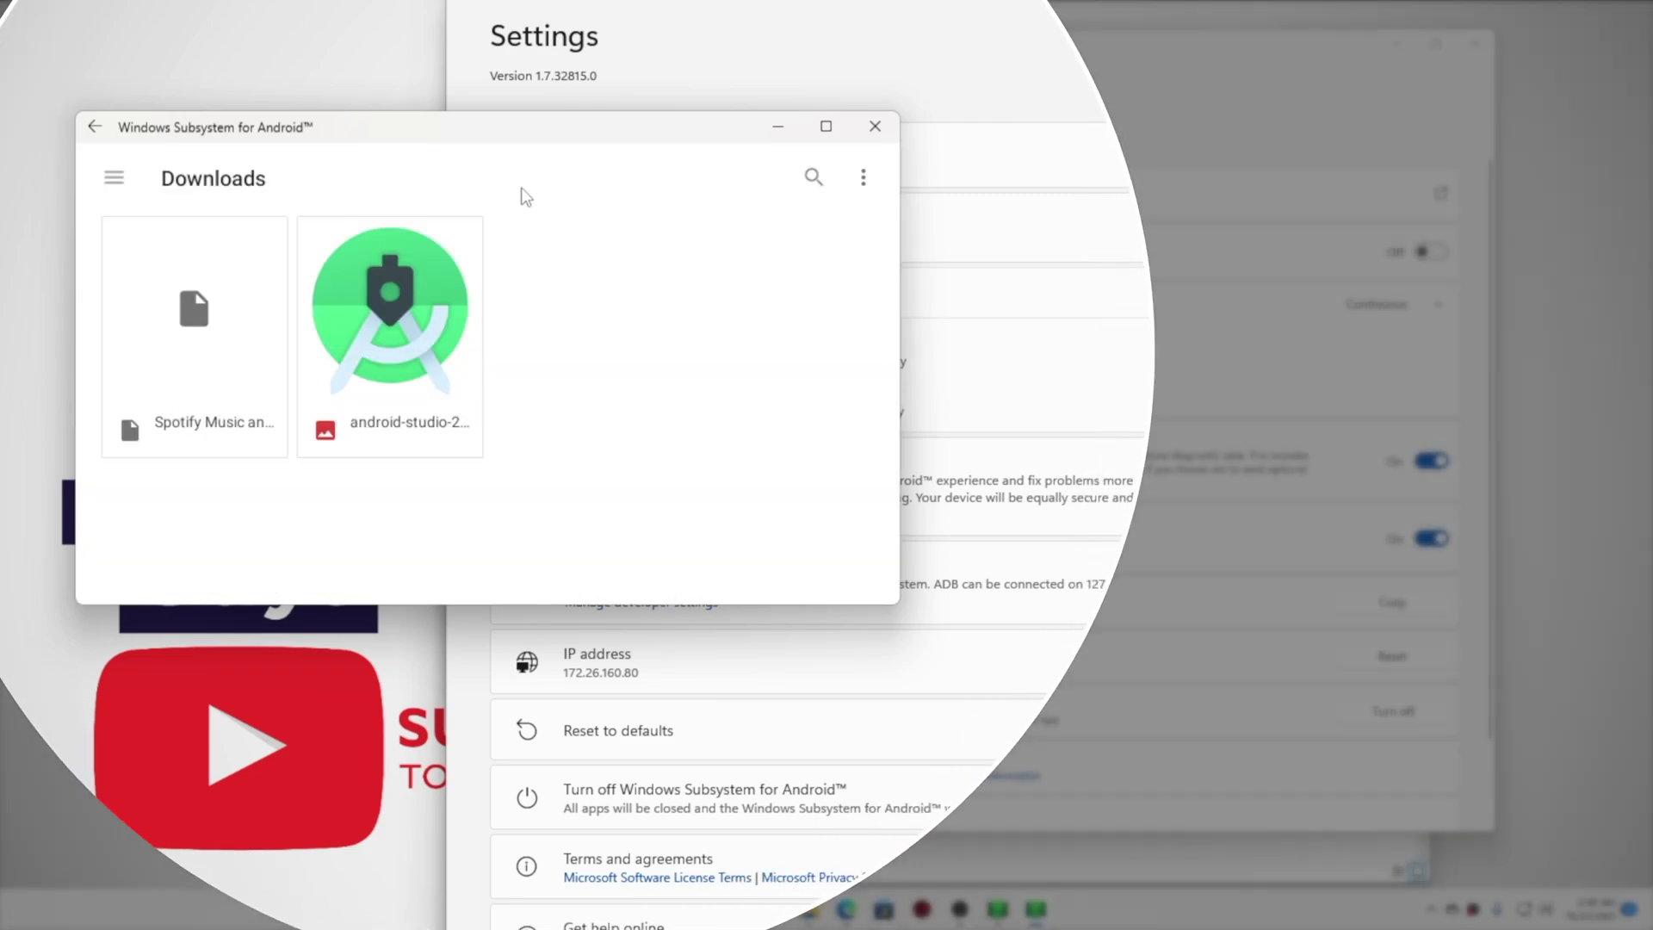
drag(781, 196, 849, 211)
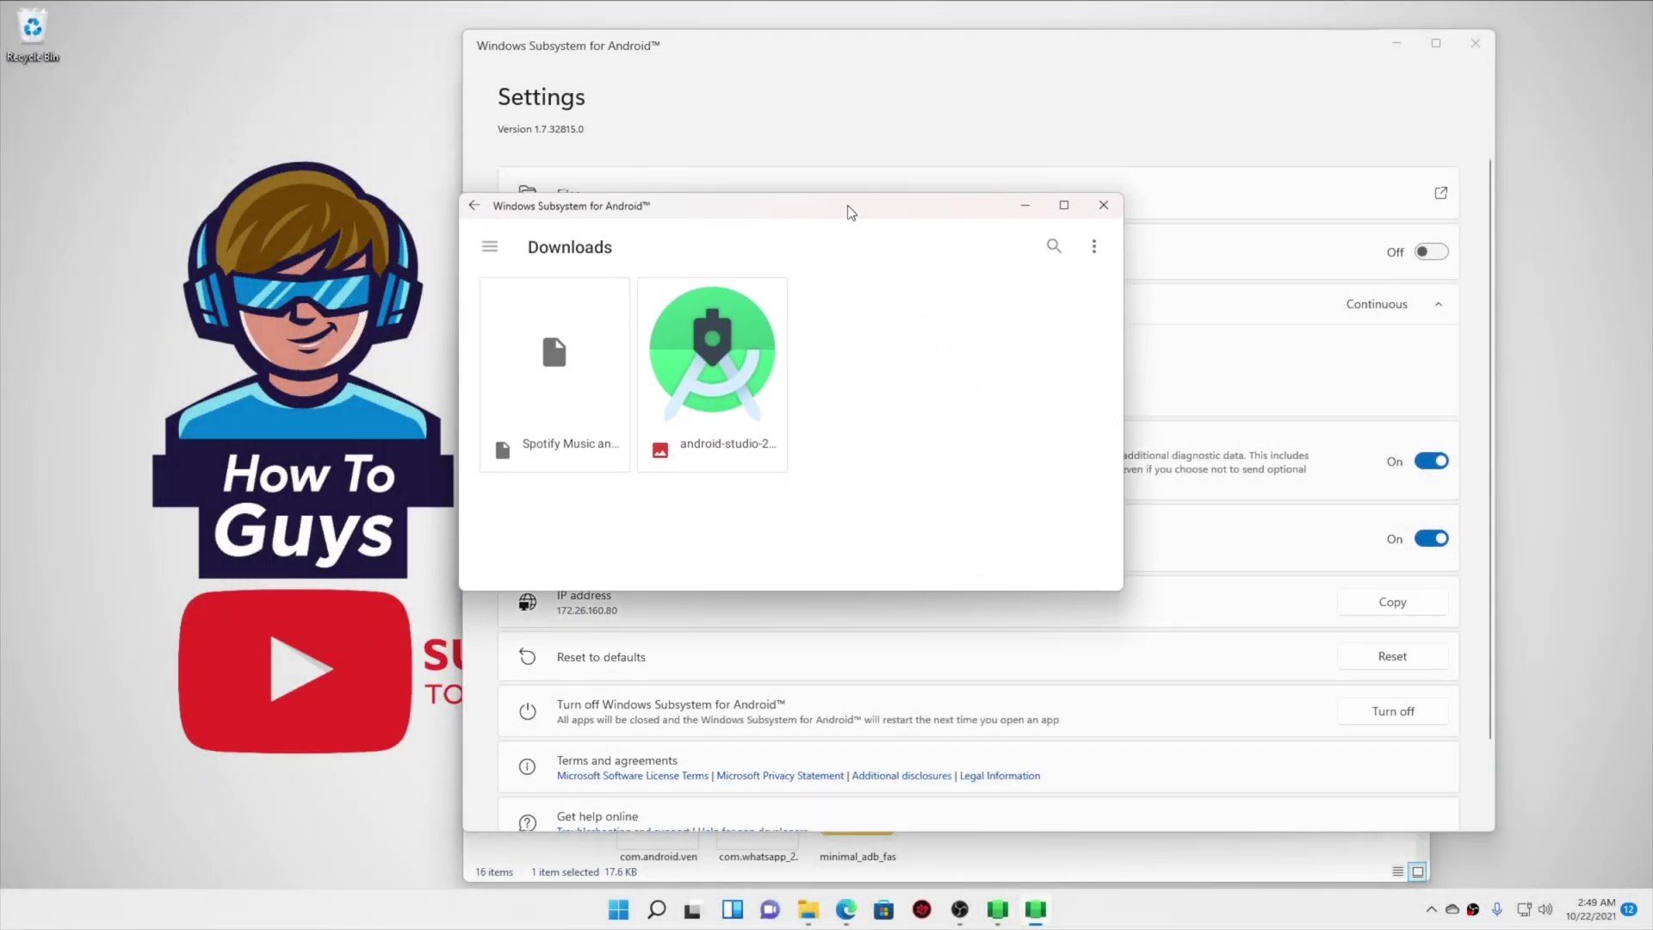